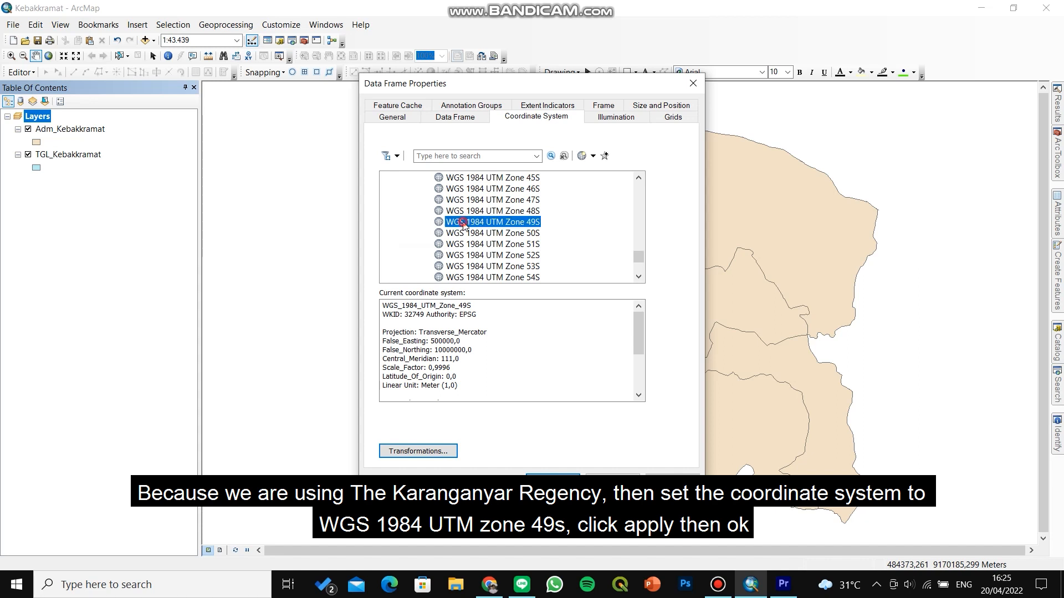
Apply the WGS 1984 UTM Zone 49S coordinate system to the data frame and close its properties
click(669, 473)
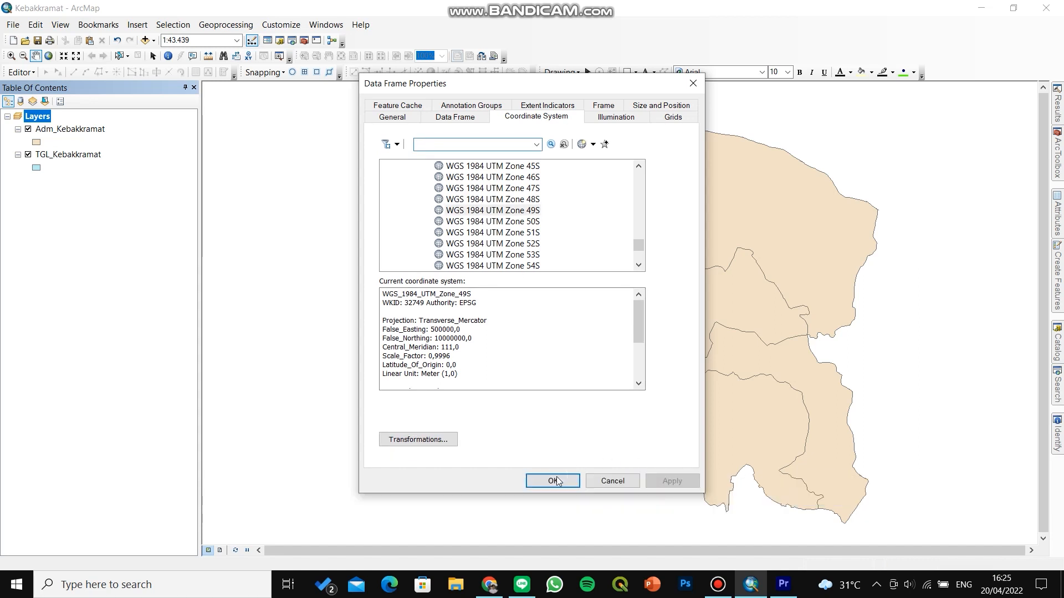
click(553, 480)
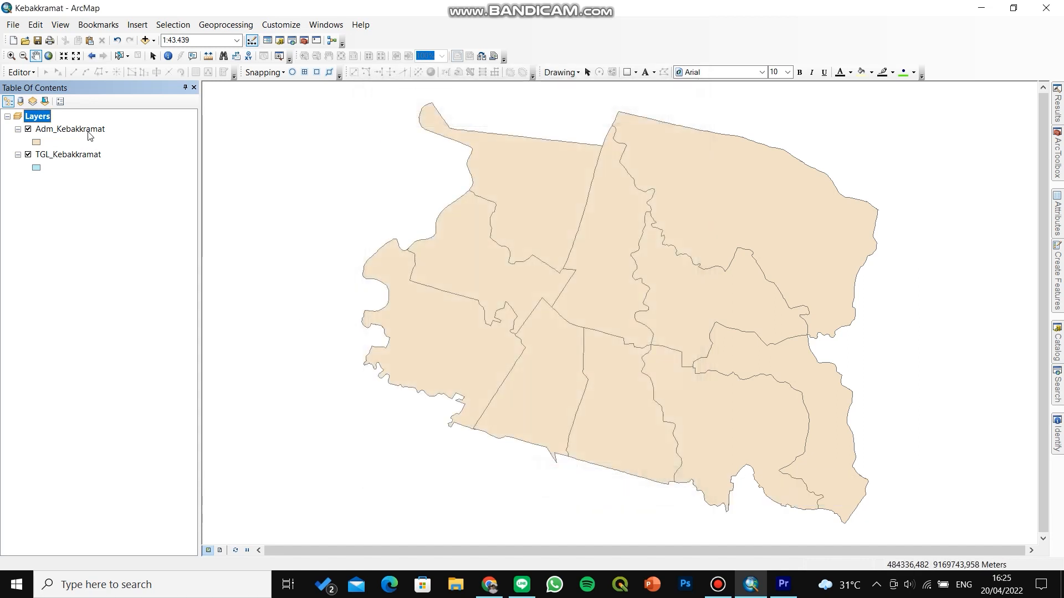
Check the projected coordinate system of the TGL_Kebakkramat layer in its source properties
right_click(82, 154)
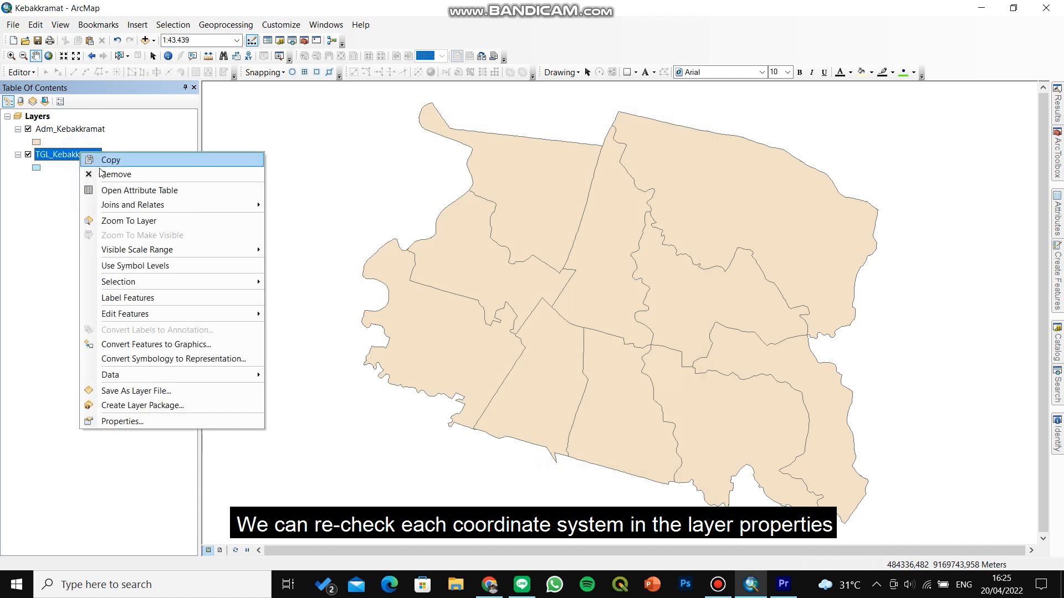
click(123, 420)
double_click(471, 306)
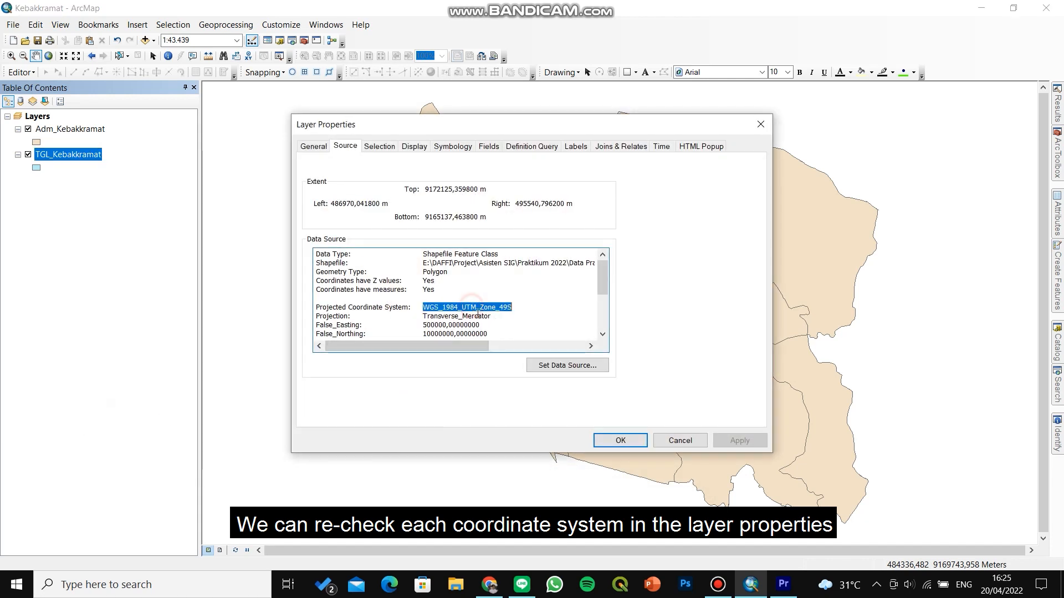
click(619, 440)
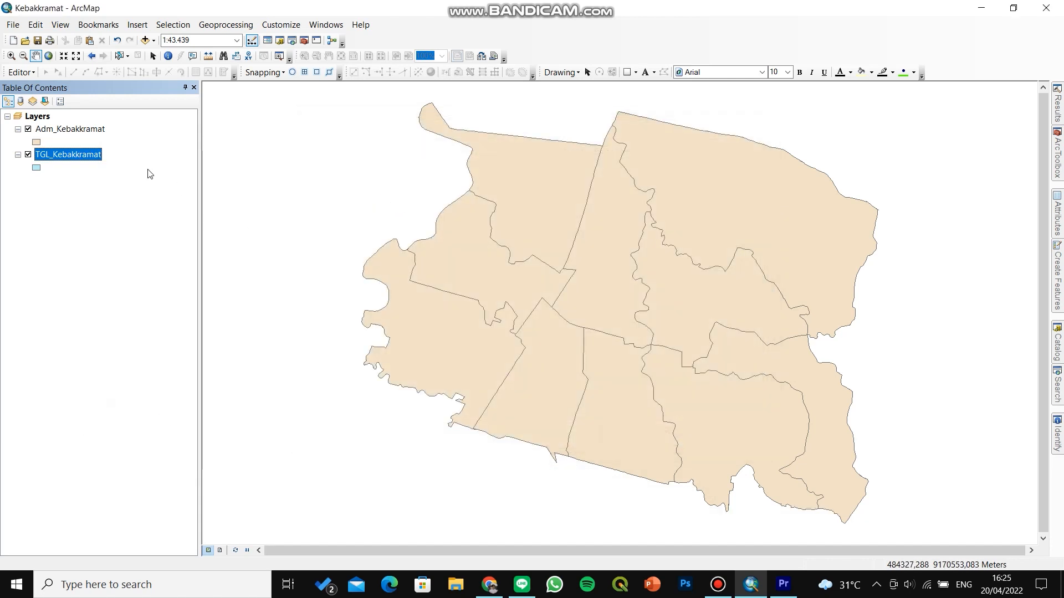
Look through the remark column of the TGL_Kebakkramat attribute table for "Permukiman dan Tempat Kegiatan" records
right_click(82, 154)
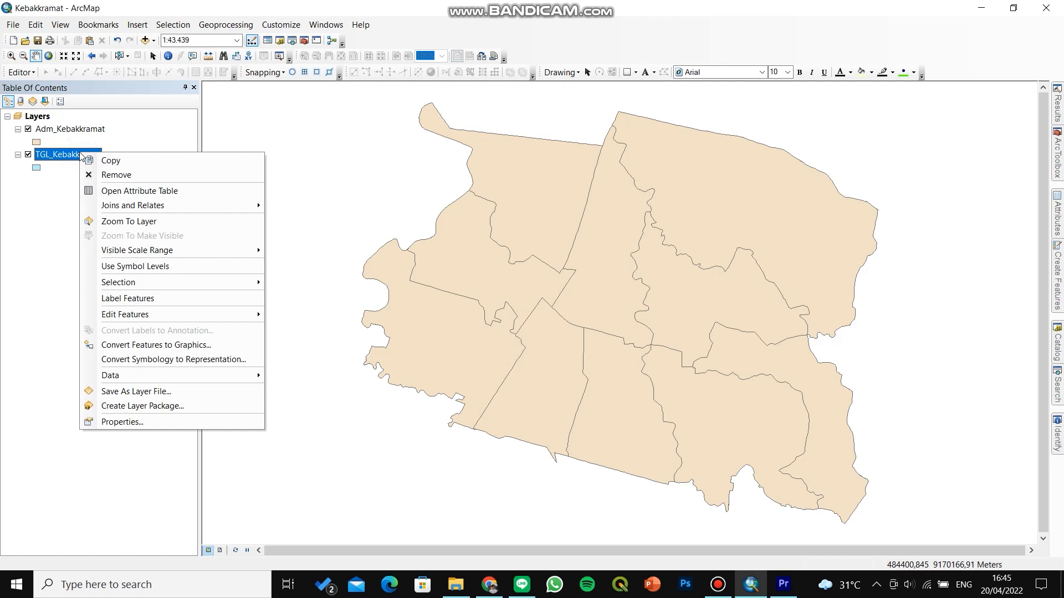
click(128, 191)
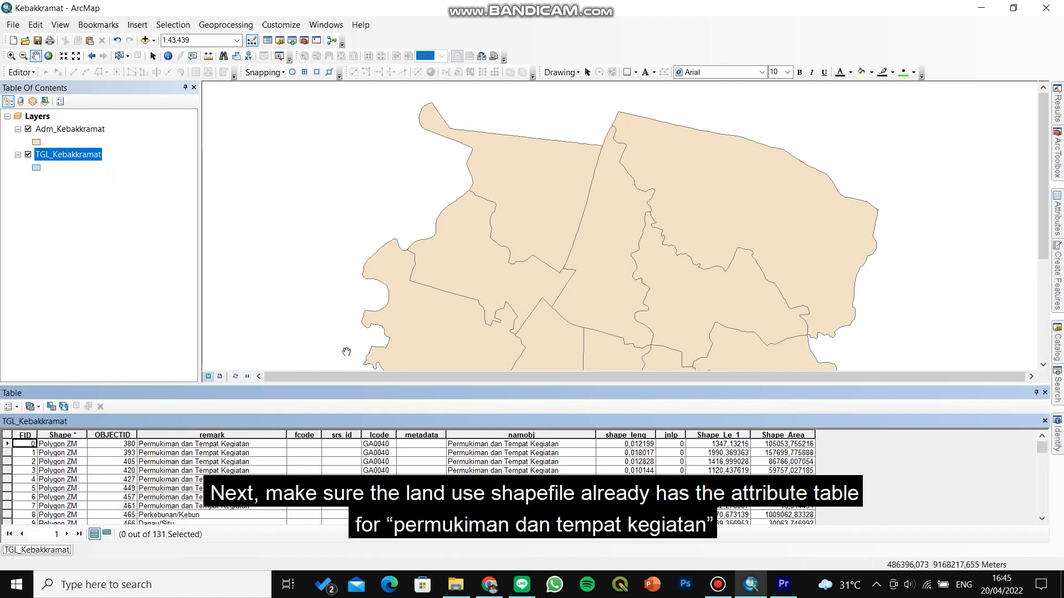
click(243, 433)
scroll(259, 453, down, 7)
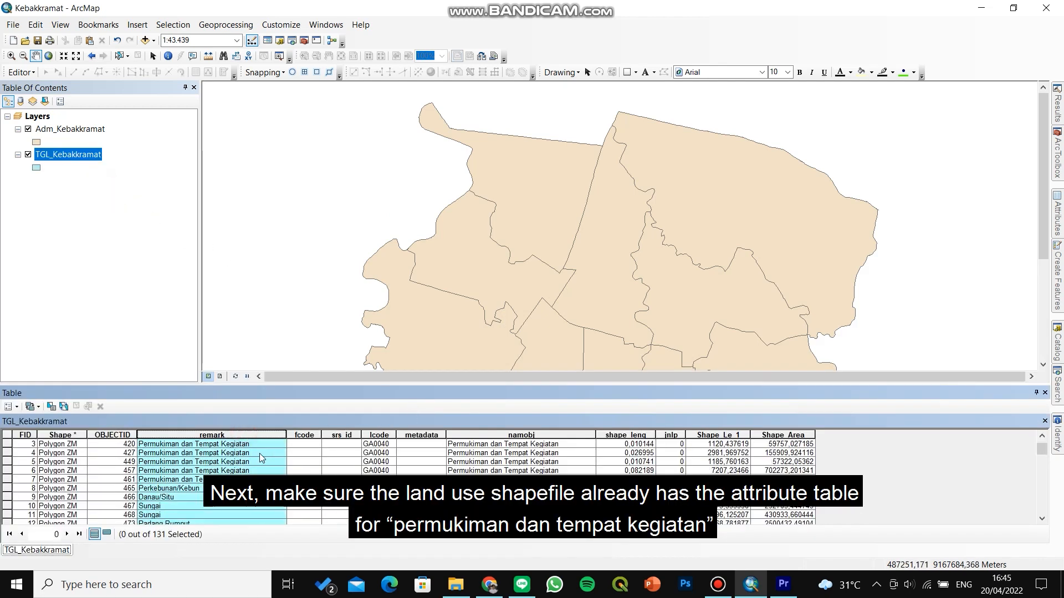
scroll(260, 454, down, 11)
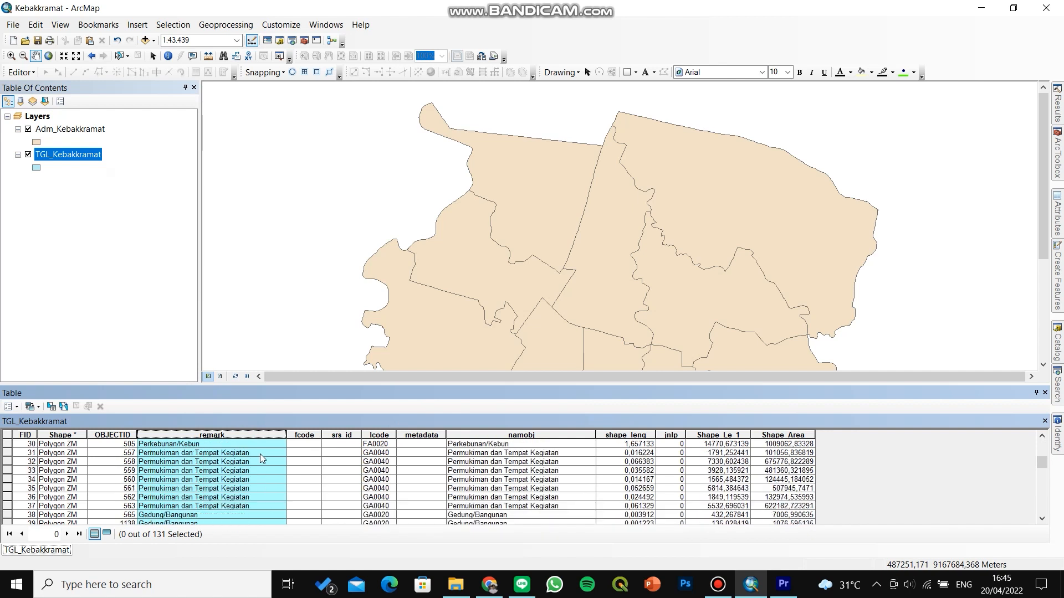
scroll(261, 460, down, 3)
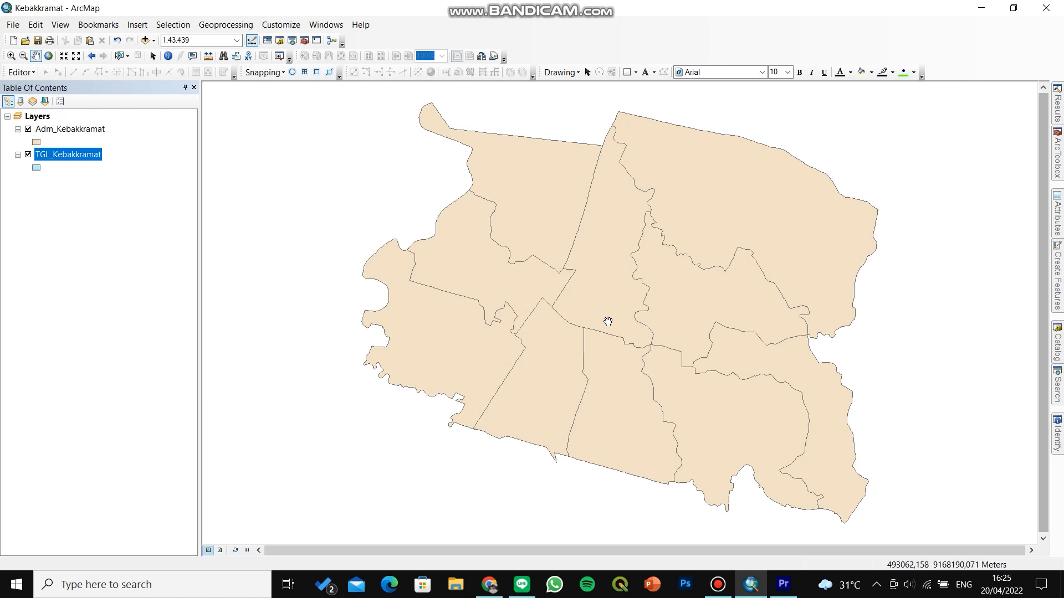
Check the projected coordinate system of the Adm_Kebakkramat layer in its source properties
click(56, 130)
right_click(55, 132)
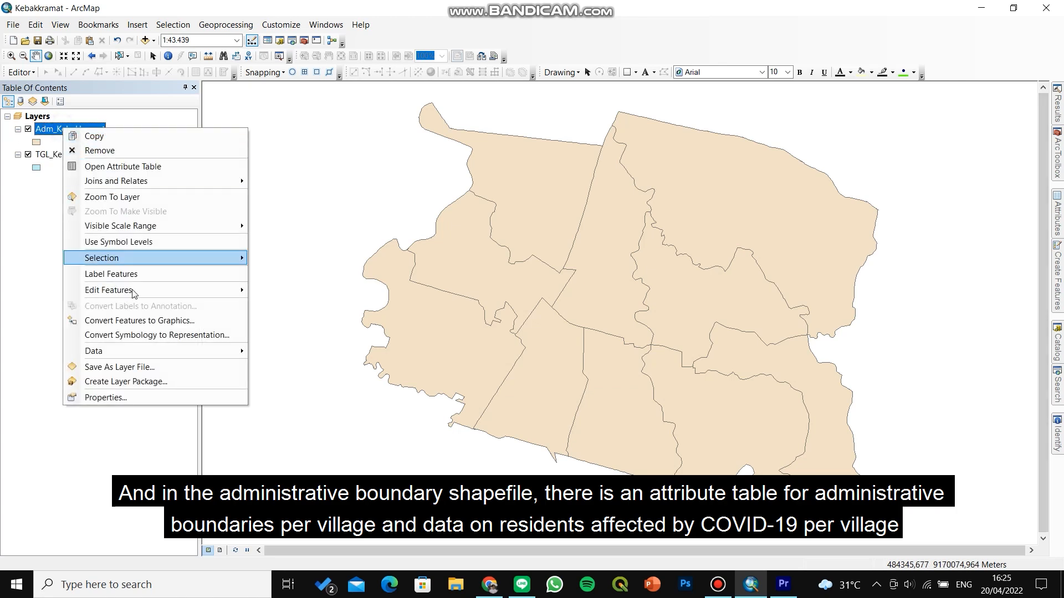
click(131, 397)
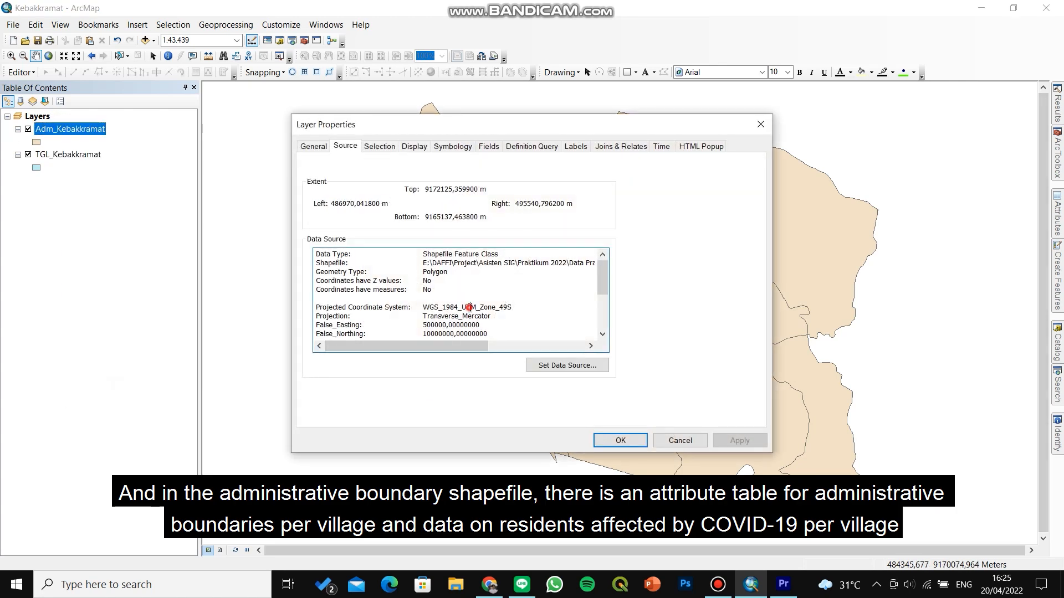
double_click(467, 306)
click(620, 440)
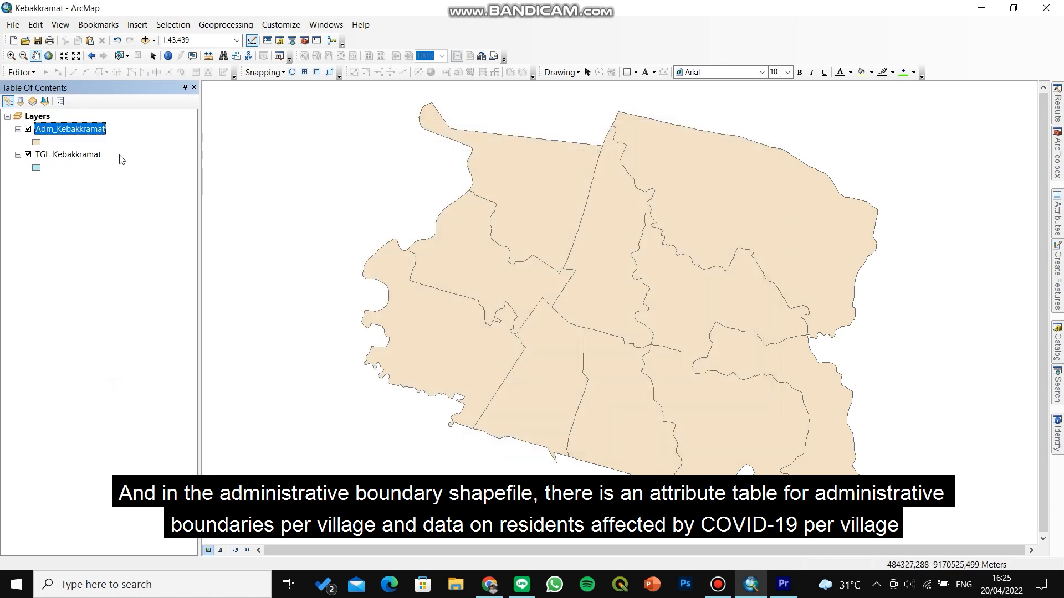
Review the COVID_19 and desa columns in the Adm_Kebakkramat attribute table, and close the table
right_click(93, 135)
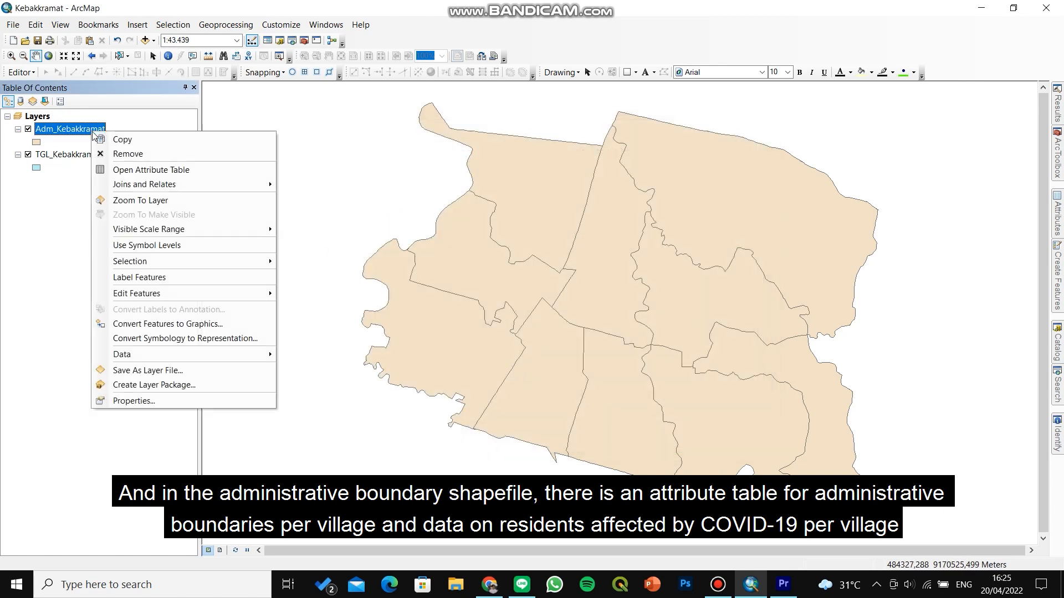
click(133, 168)
click(561, 435)
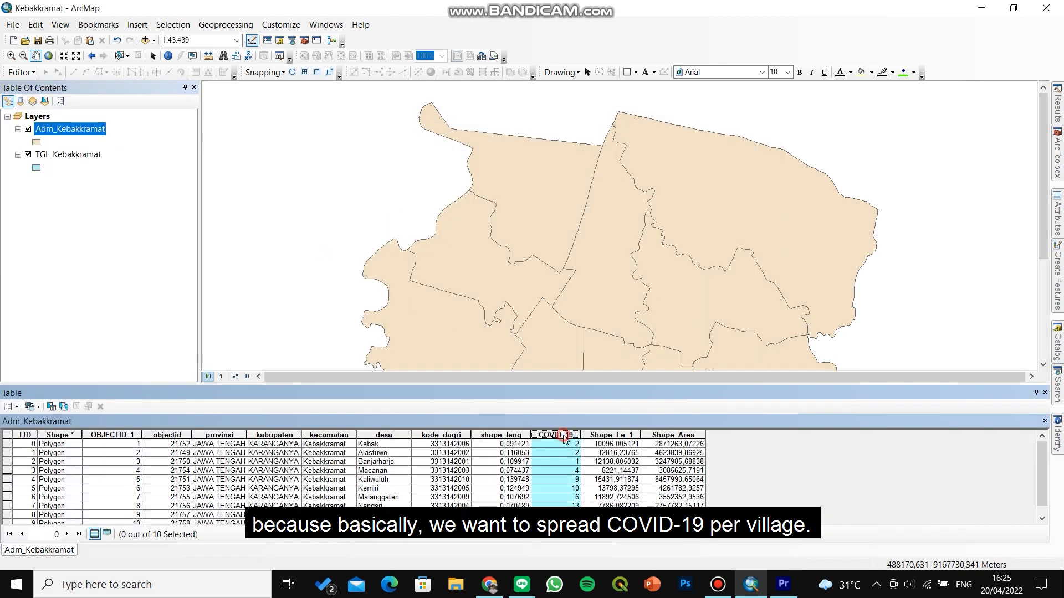
click(393, 436)
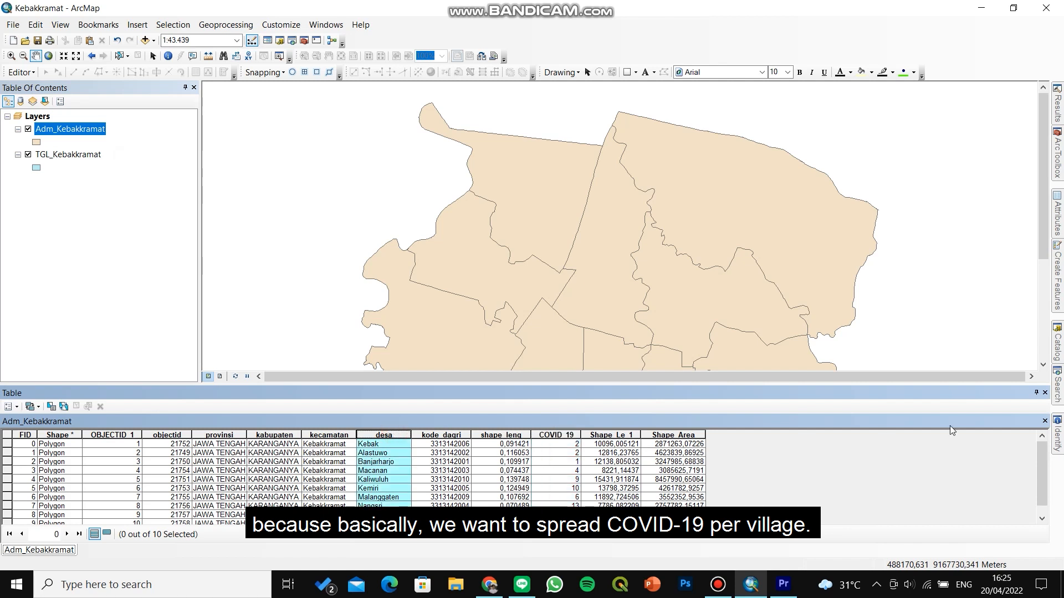
click(1044, 394)
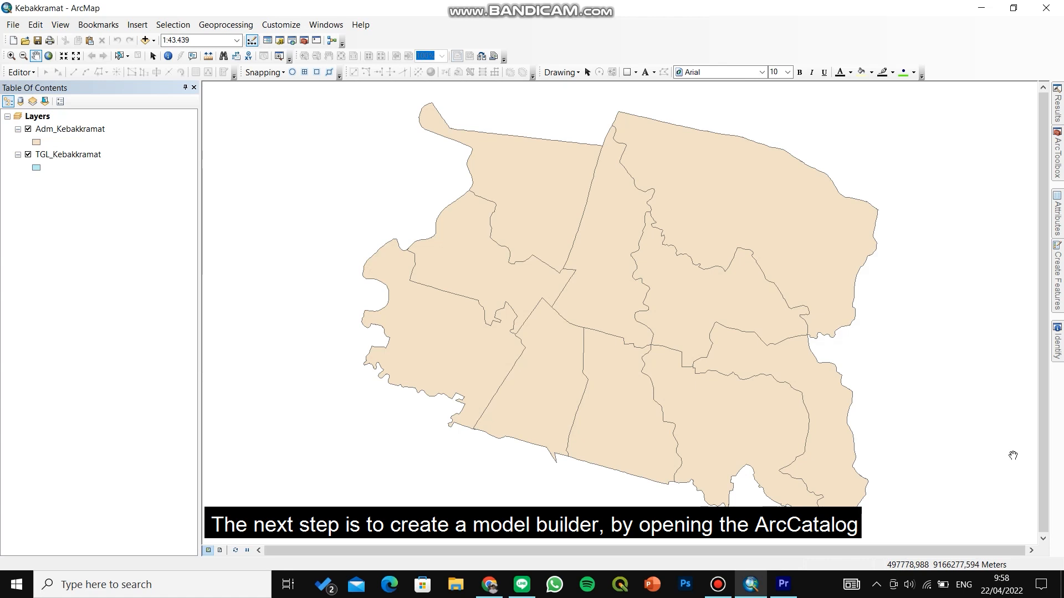
Open the Catalog window, dock it at the edge of the workspace and set it to auto-hide
click(280, 41)
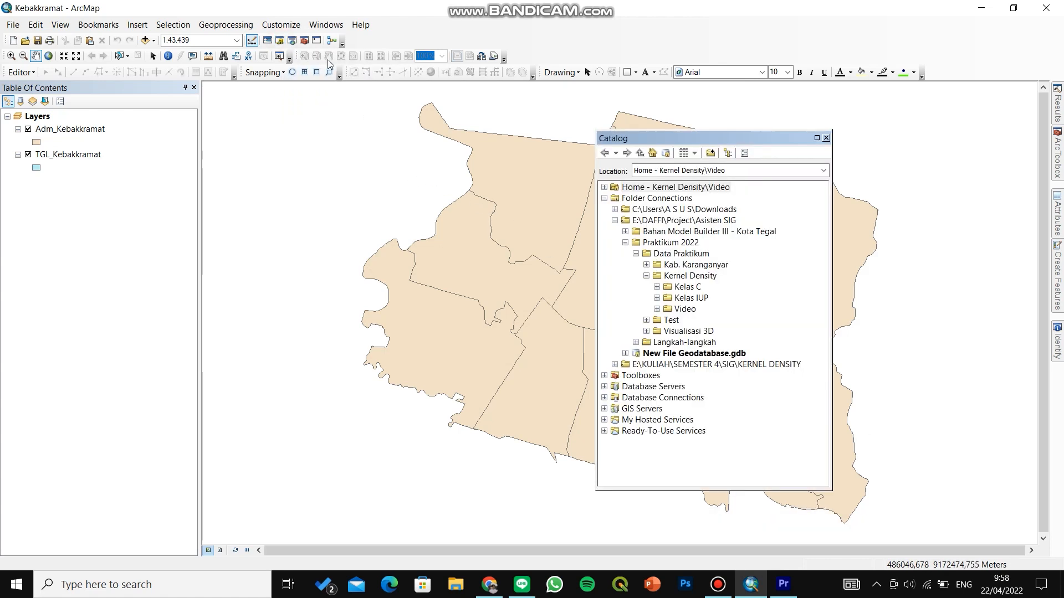
drag(660, 139, 1033, 316)
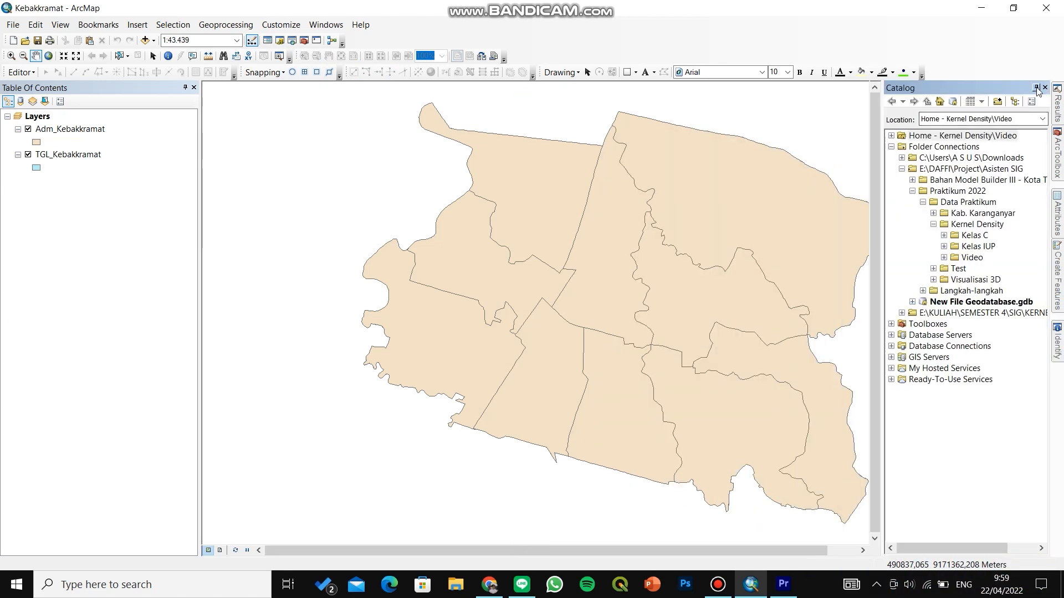
click(1034, 88)
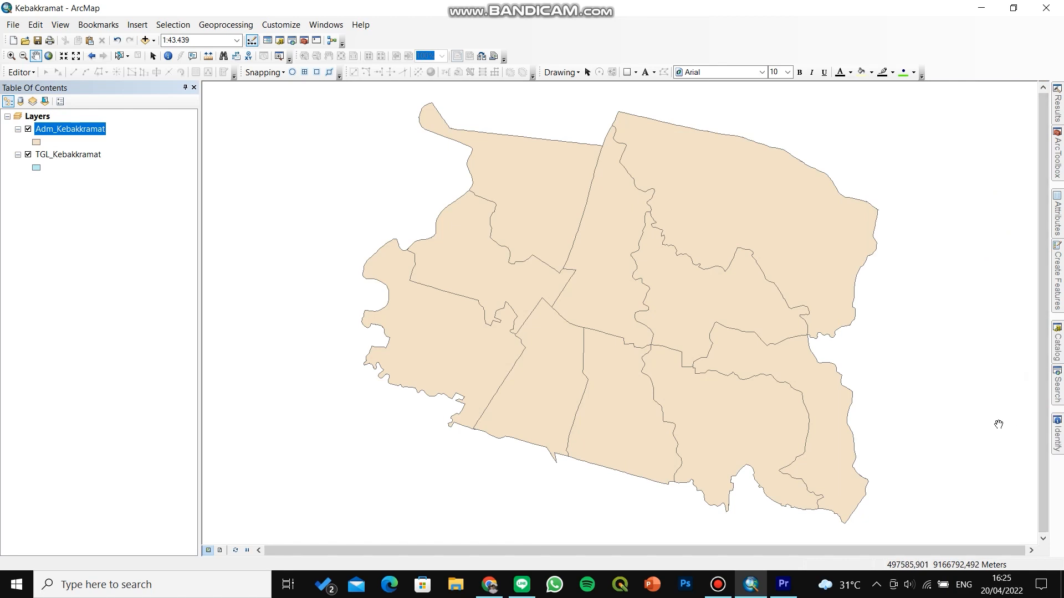
Create a new toolbox named Toolbox.tbx in the Video folder under Kernel Density
click(1056, 352)
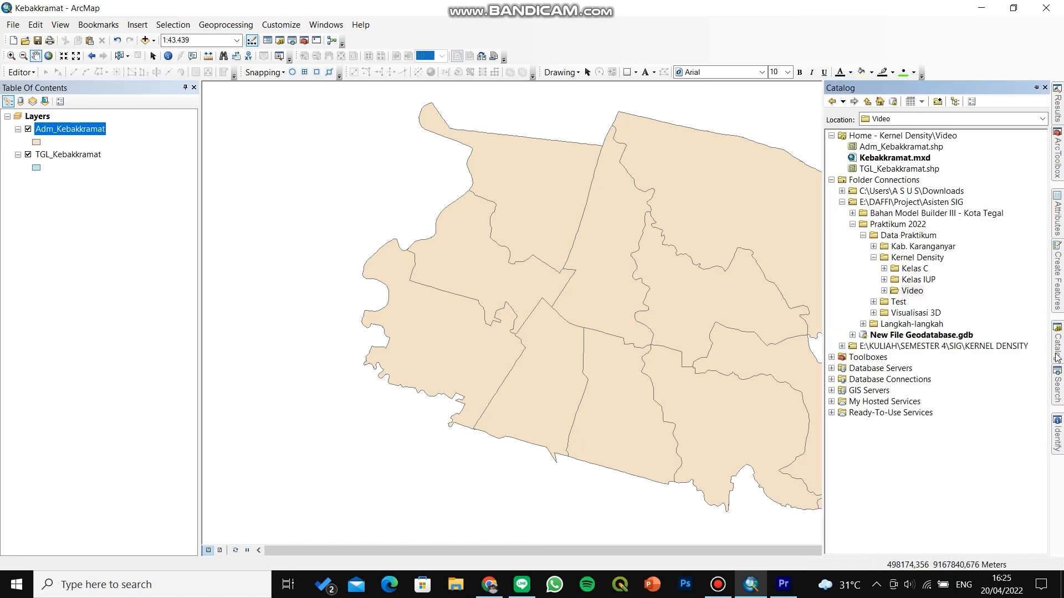
click(884, 291)
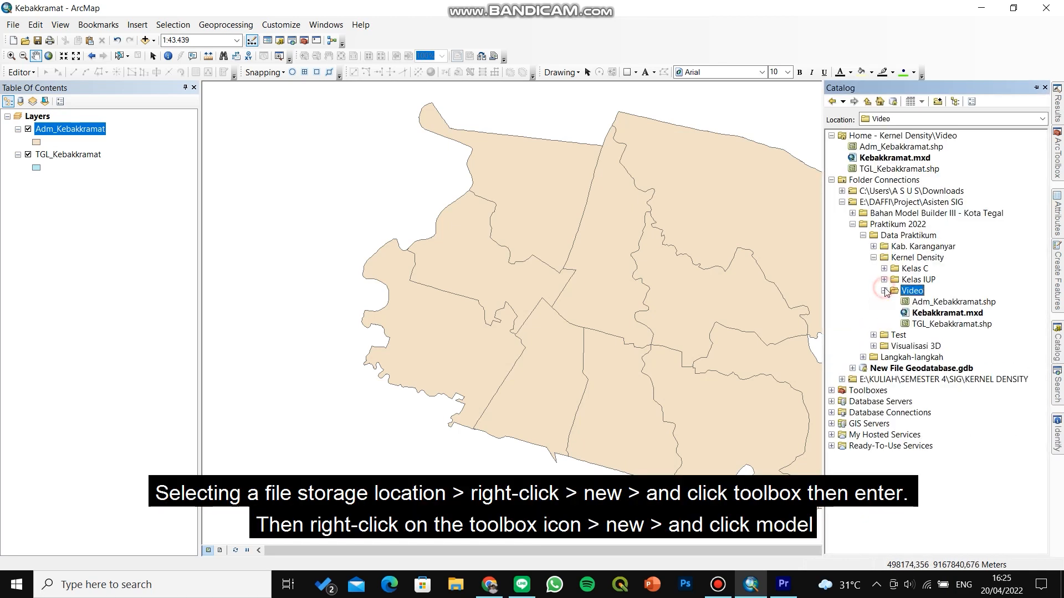
right_click(912, 293)
mouse_move(942, 374)
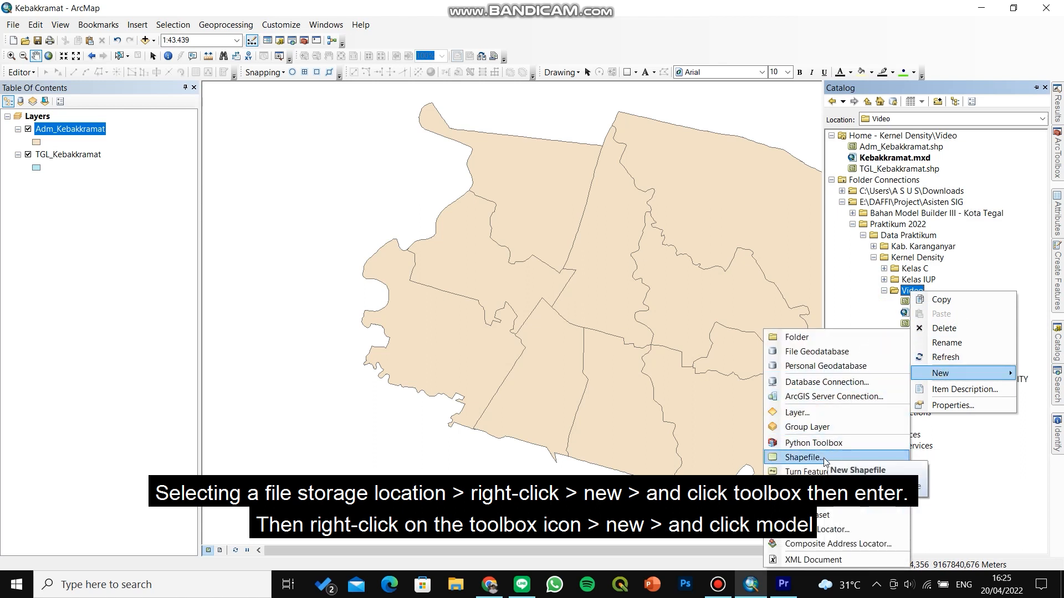
click(815, 487)
key(Return)
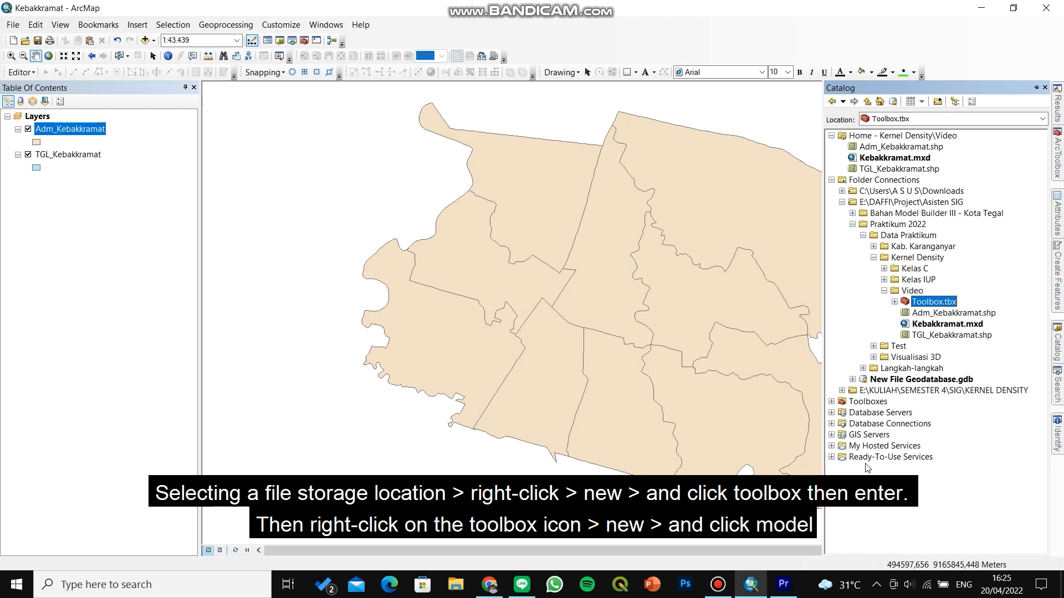
Create a new model inside Toolbox.tbx, enlarging its window, and save the empty model
right_click(942, 305)
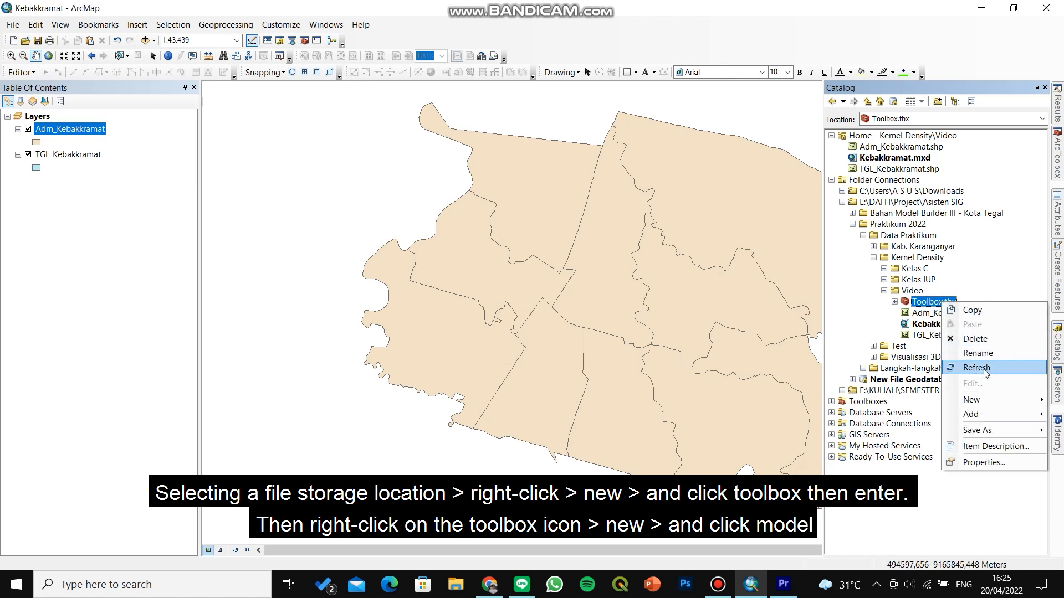
mouse_move(969, 399)
click(907, 415)
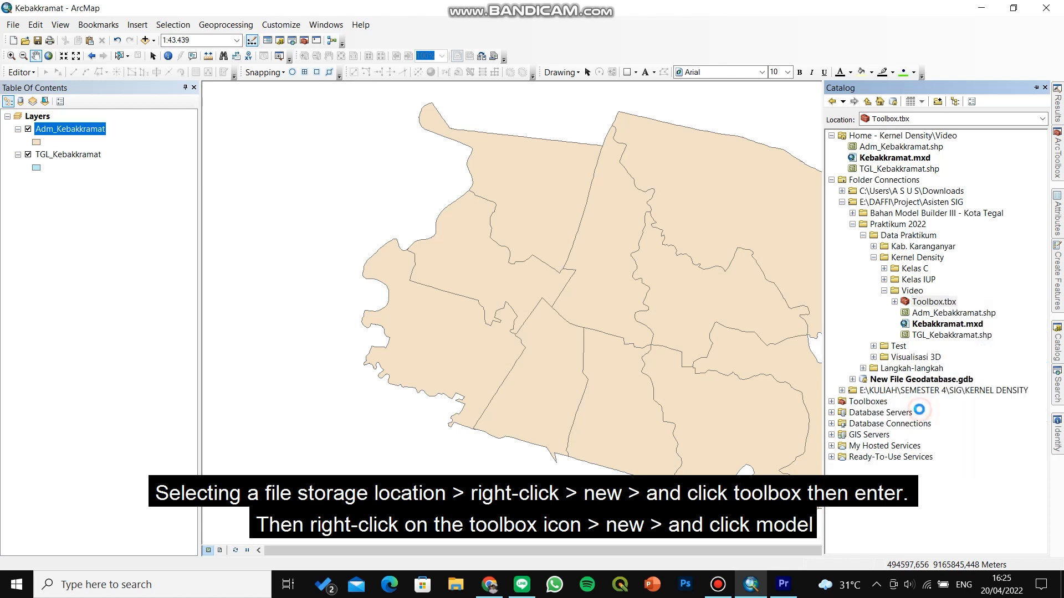
drag(471, 145, 341, 97)
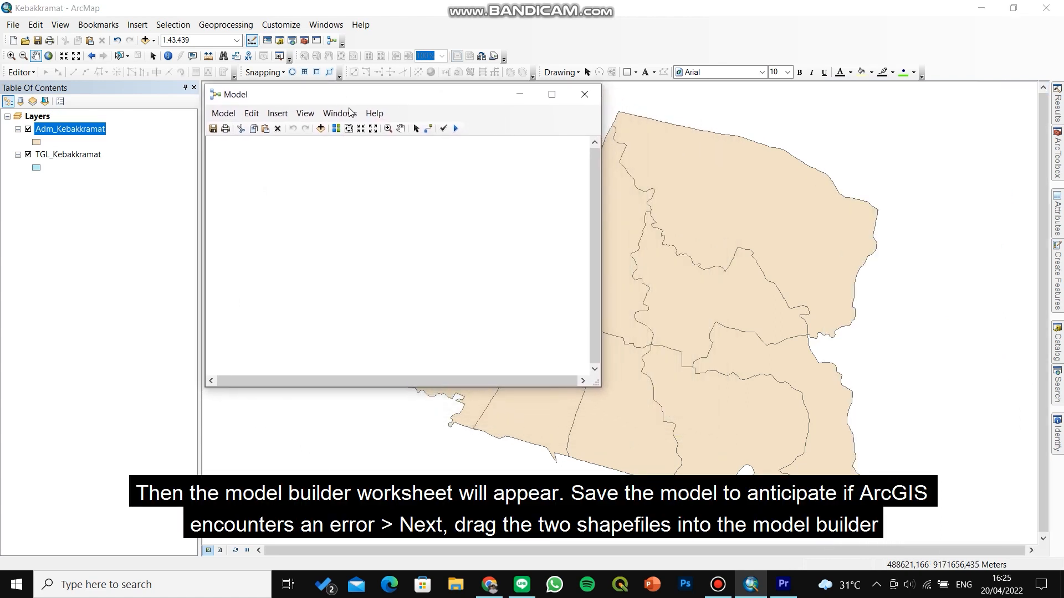
drag(602, 381, 751, 461)
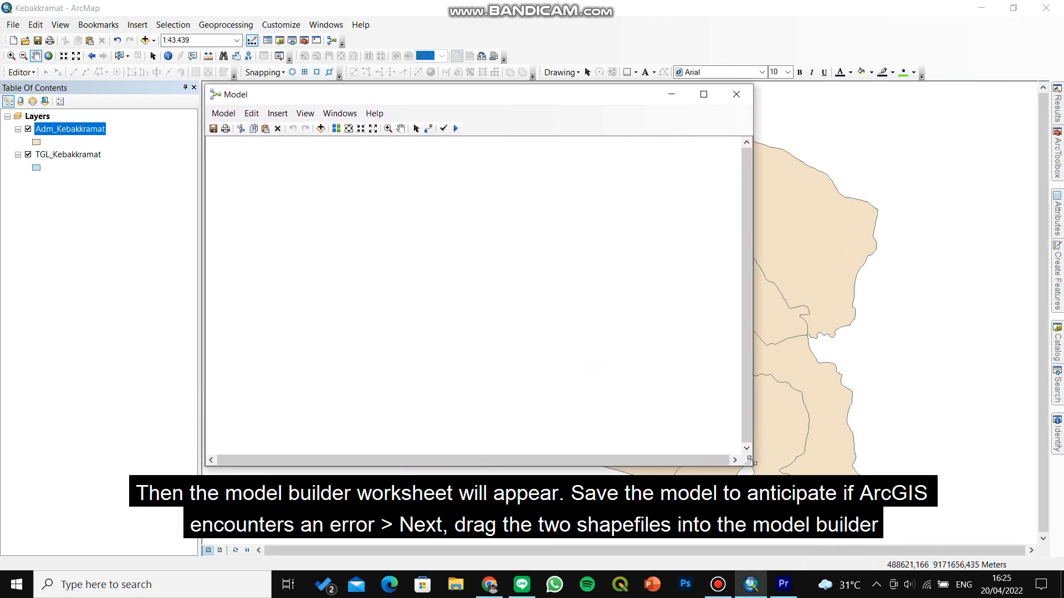
click(213, 130)
Add both the Adm_Kebakkramat and TGL_Kebakkramat layers to the model as input data
click(79, 131)
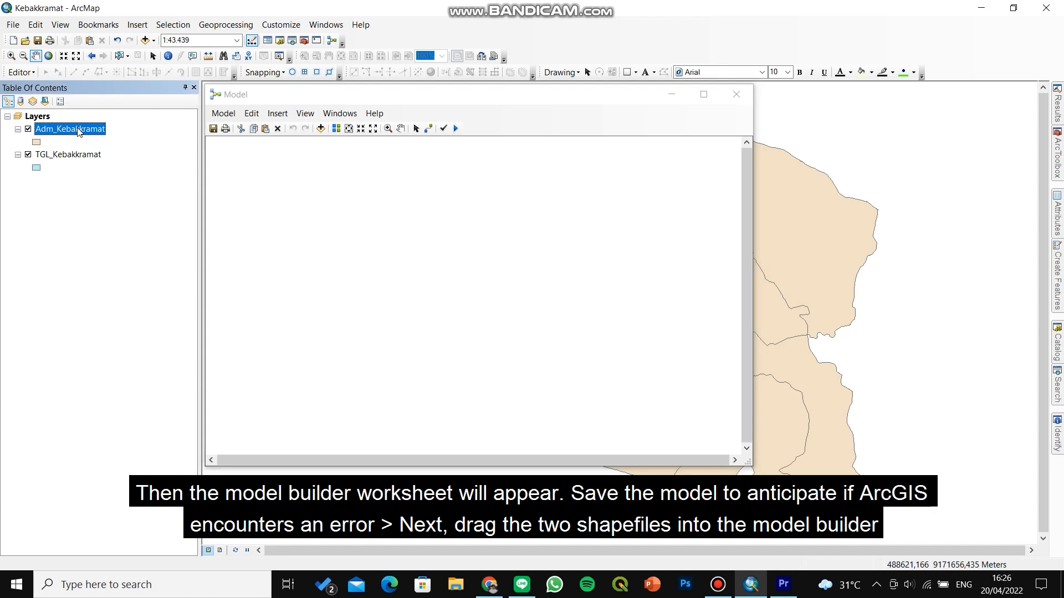
ctrl+click(80, 156)
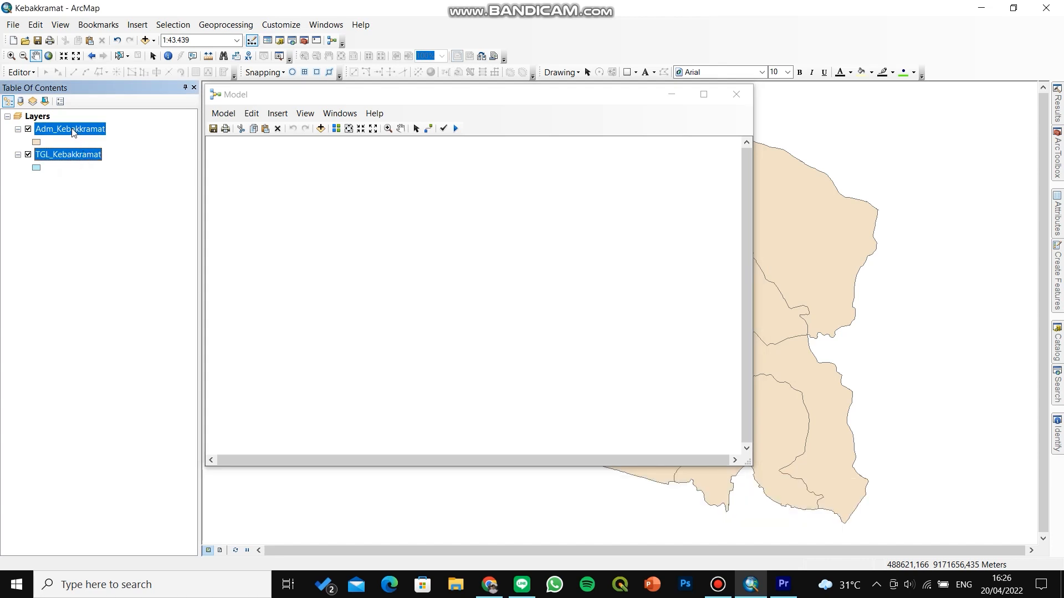
drag(72, 132, 196, 157)
drag(271, 181, 271, 181)
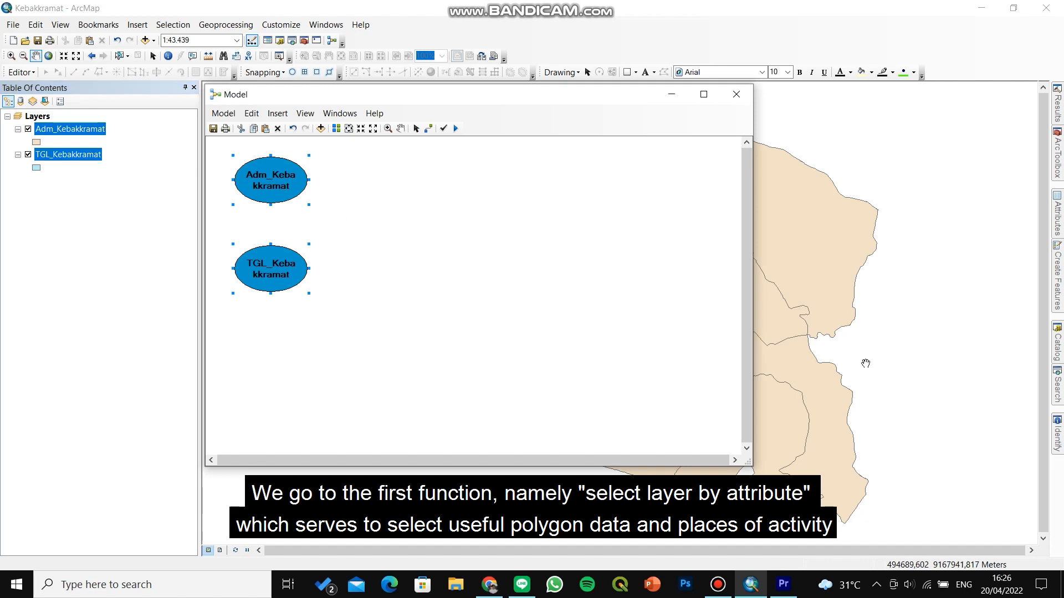
Search for "select layer by" and add the Select Layer By Attribute tool to the model beside the Adm_Kebakkramat element
click(1057, 390)
double_click(928, 133)
text(selec)
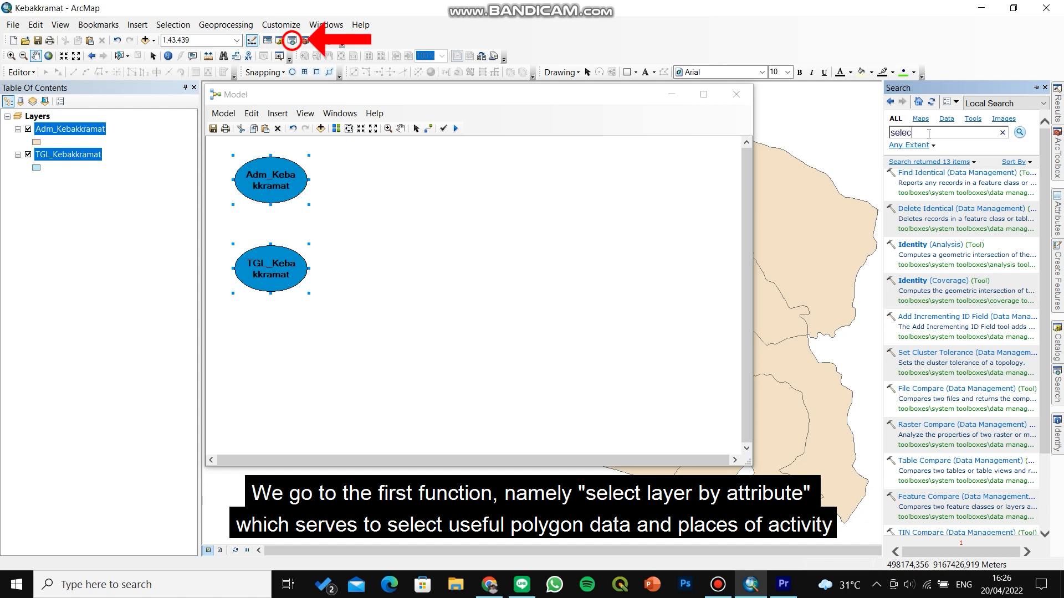
text(t layer by)
key(Return)
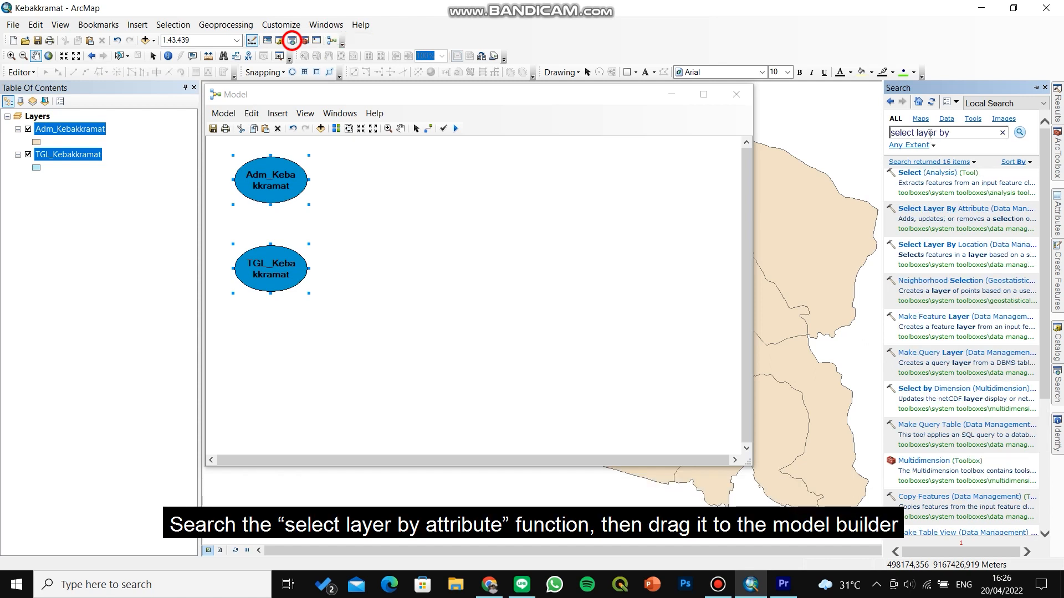
drag(937, 208, 559, 189)
drag(410, 174, 410, 174)
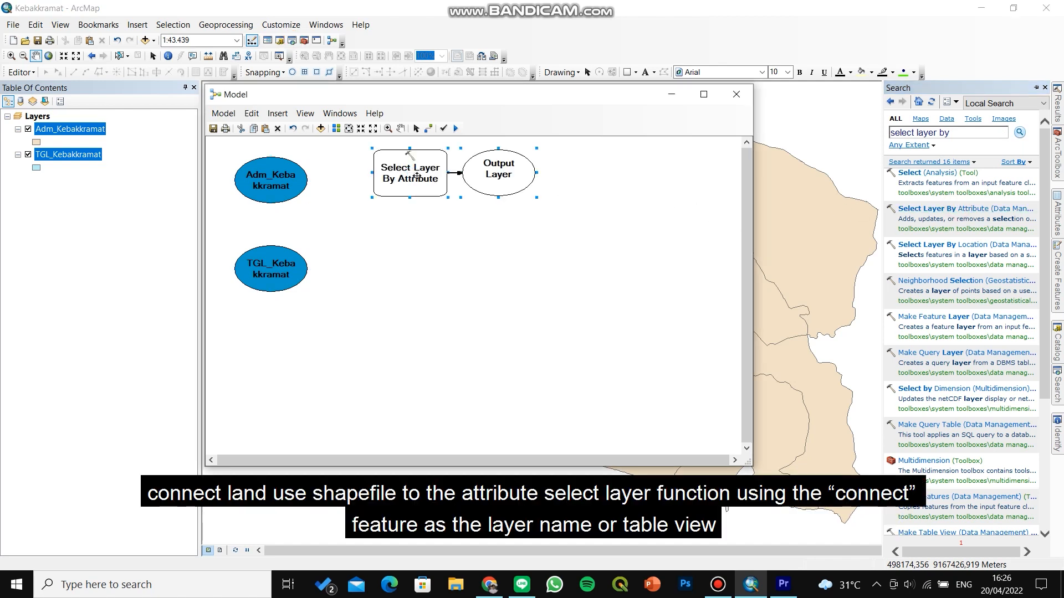
Connect TGL_Kebakkramat to the Select Layer By Attribute tool as its layer name or table view
click(428, 130)
drag(302, 265, 391, 187)
click(411, 195)
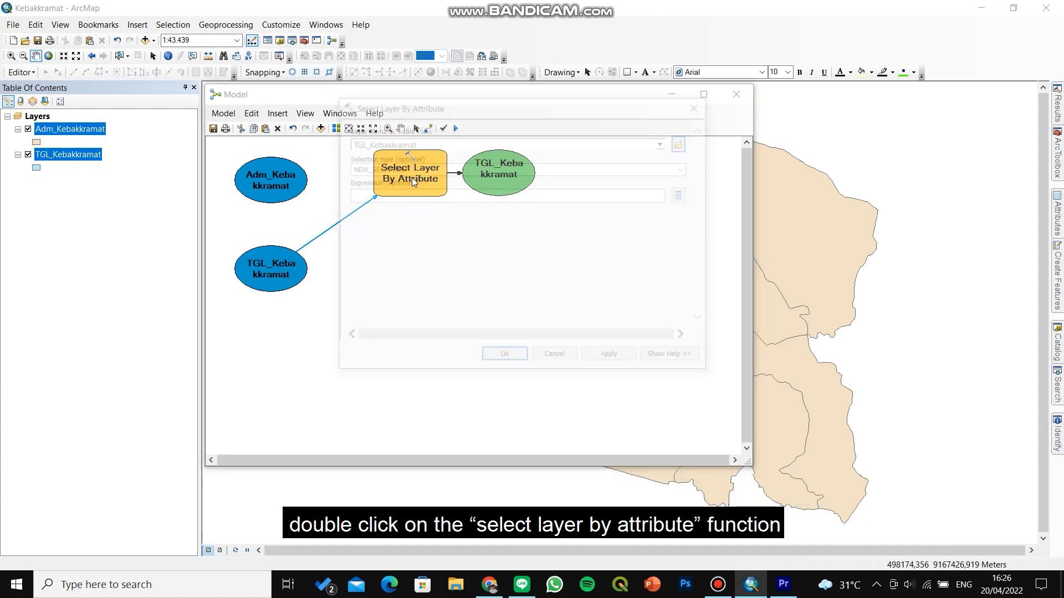
Set the Select Layer By Attribute expression to "remark" = 'Permukiman dan Tempat Kegiatan', using the field's unique values
double_click(412, 179)
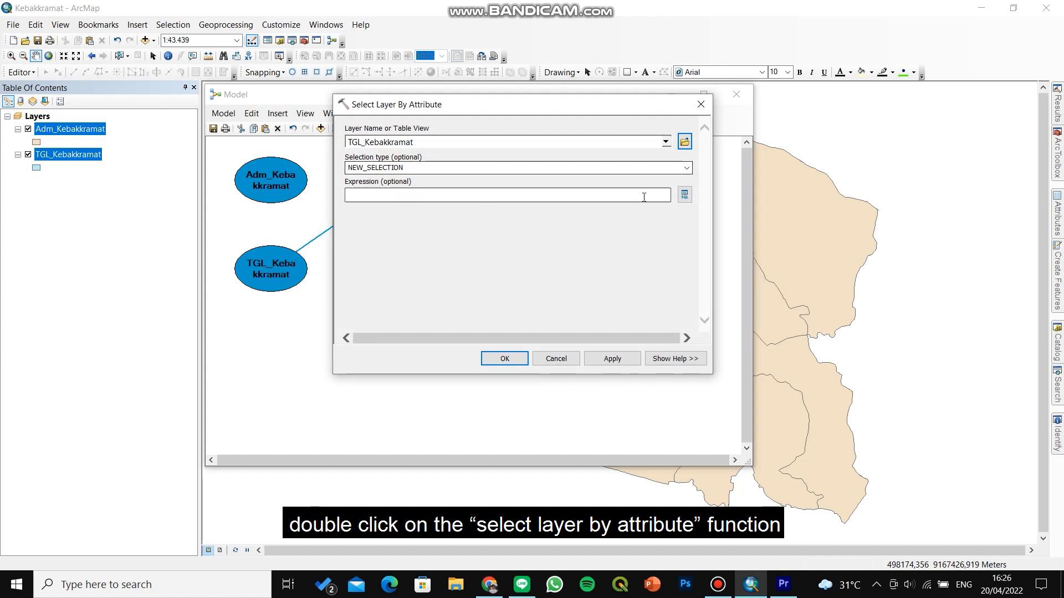
click(684, 197)
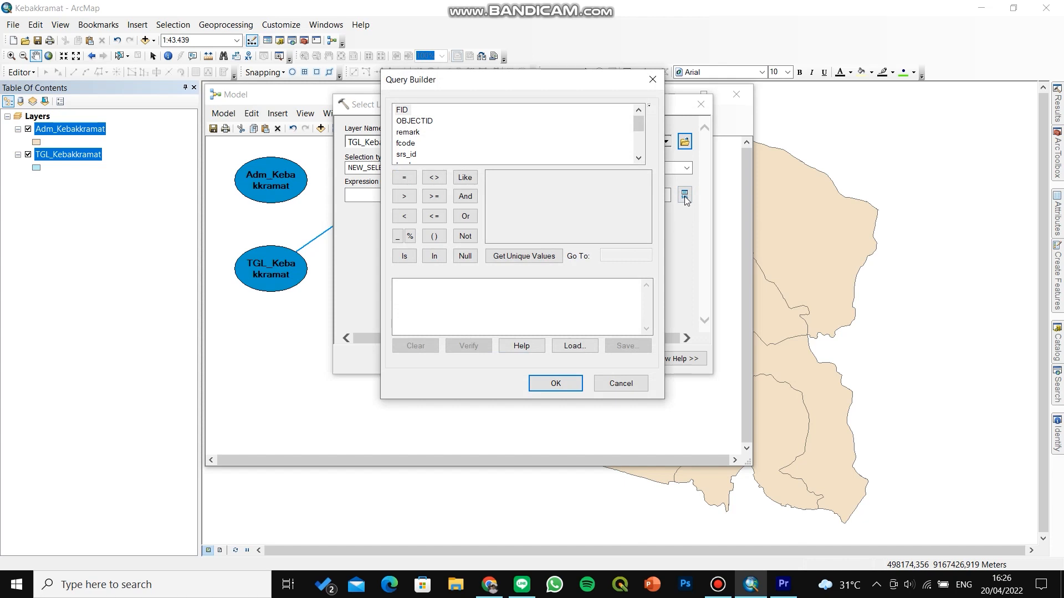
click(410, 133)
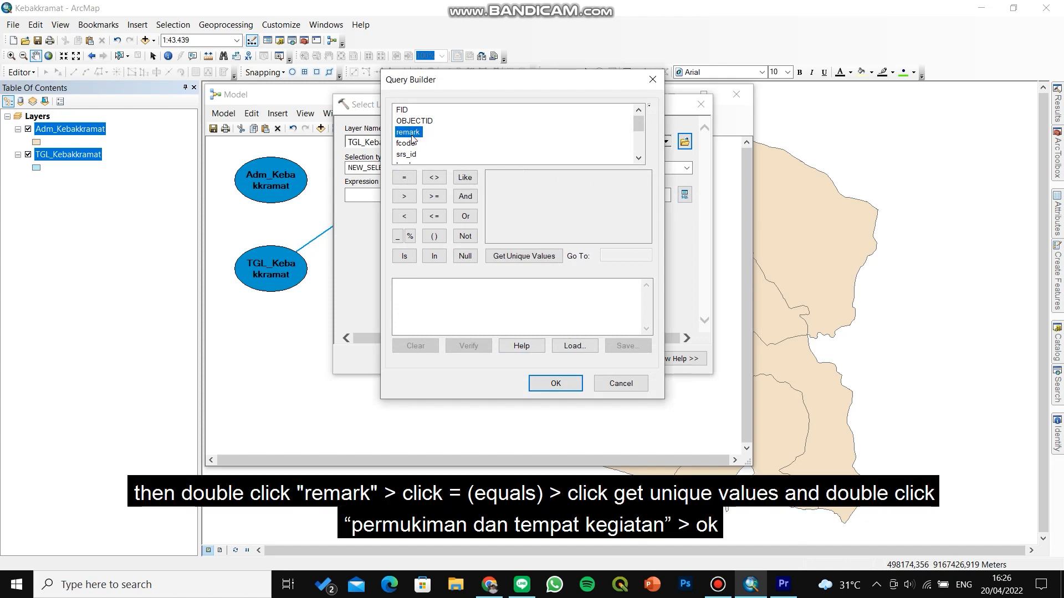
double_click(410, 133)
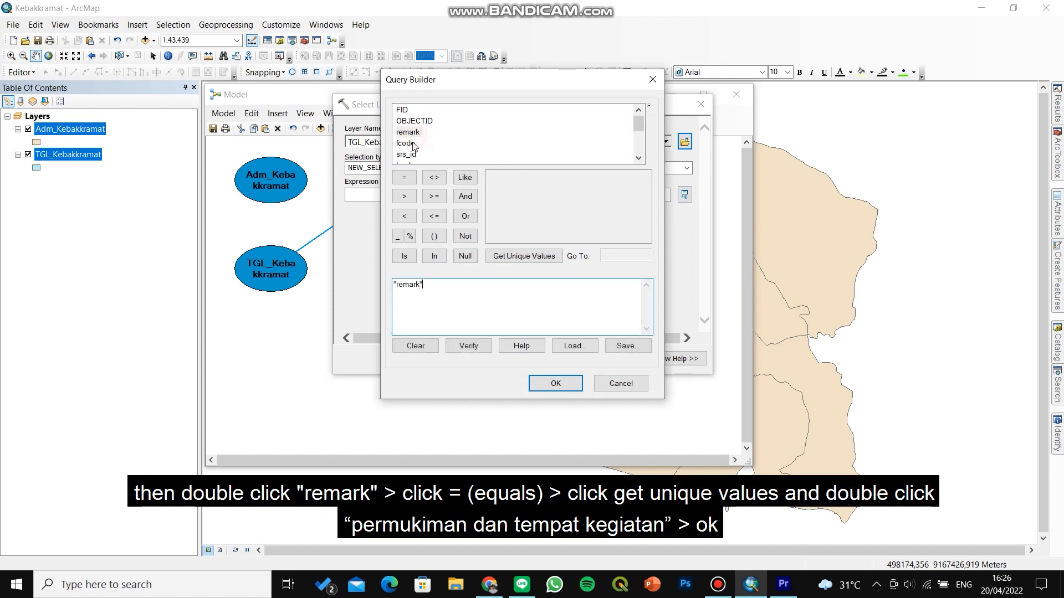
click(413, 179)
click(524, 254)
click(529, 220)
double_click(529, 220)
click(555, 382)
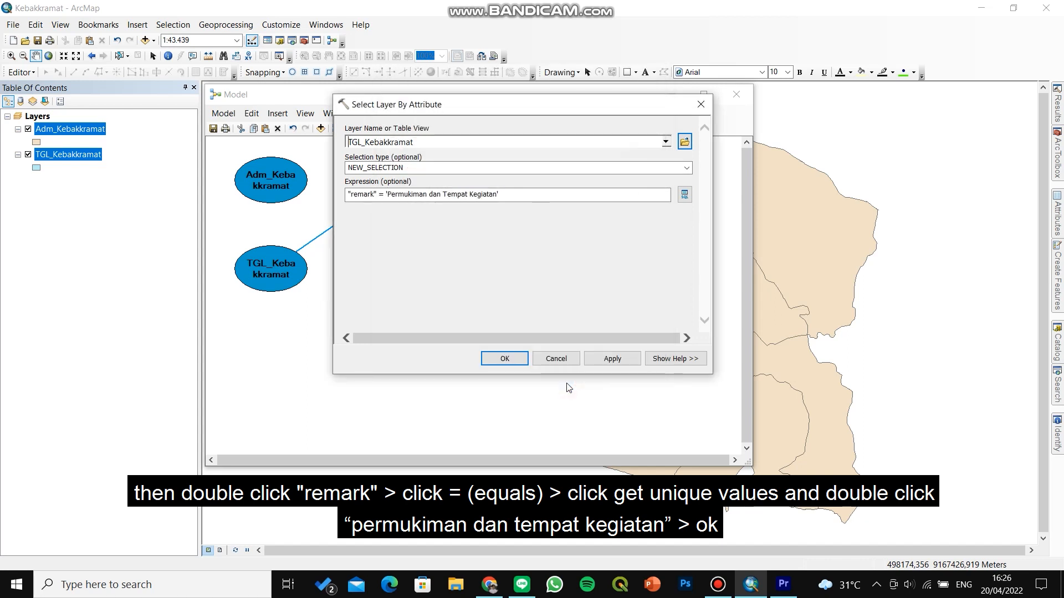
click(518, 358)
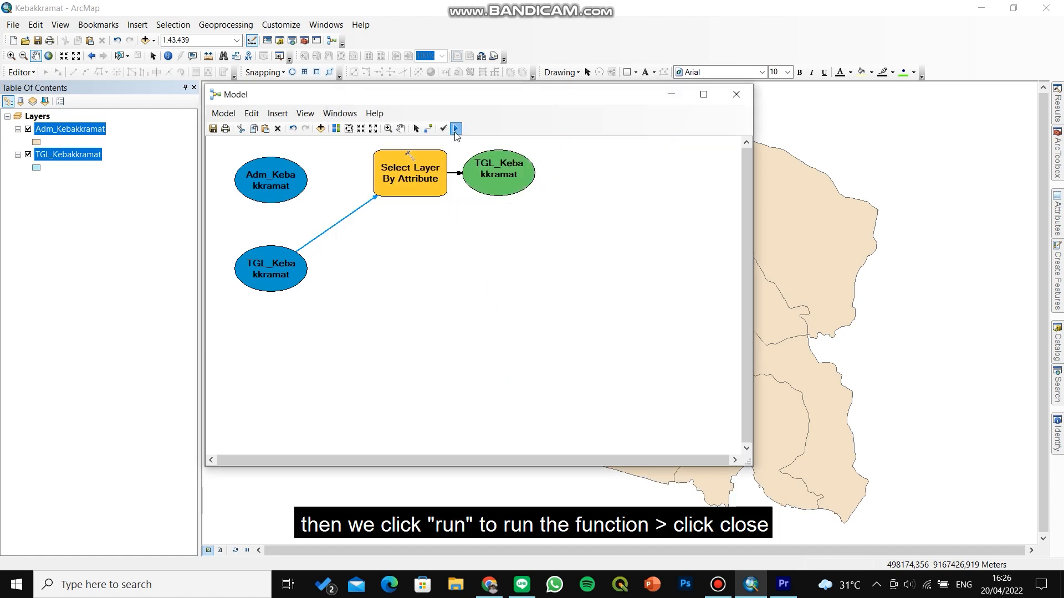
Run the model with the attribute selection, then tidy its diagram with auto layout and full extent
click(456, 129)
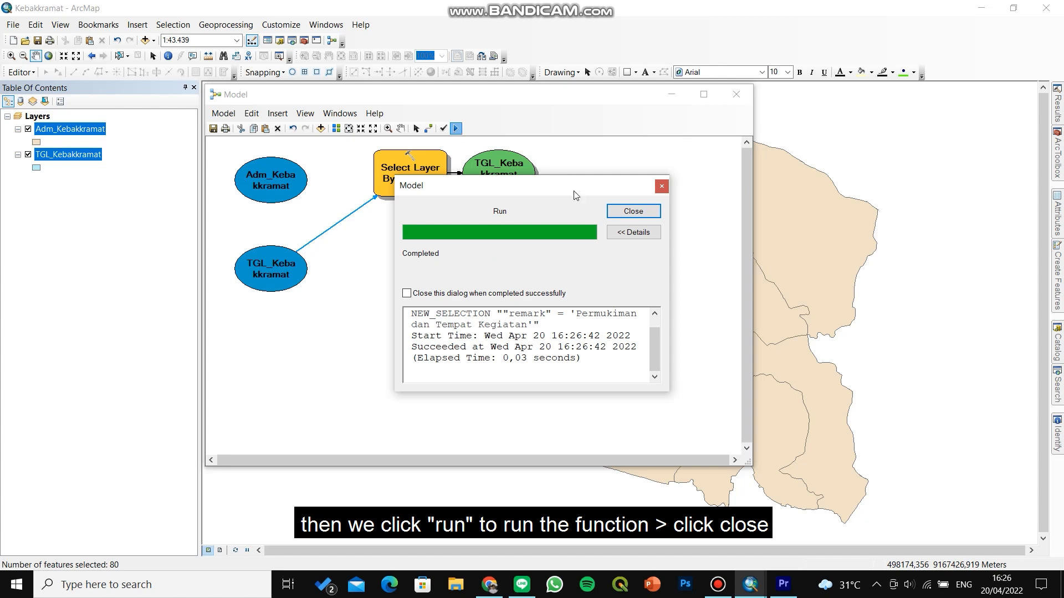
click(631, 211)
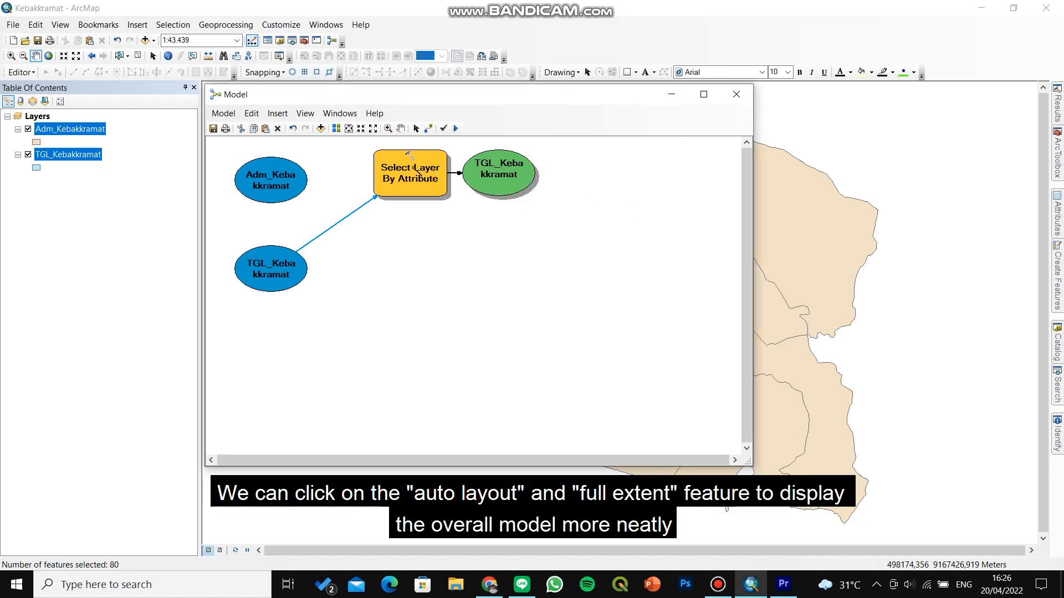
click(337, 130)
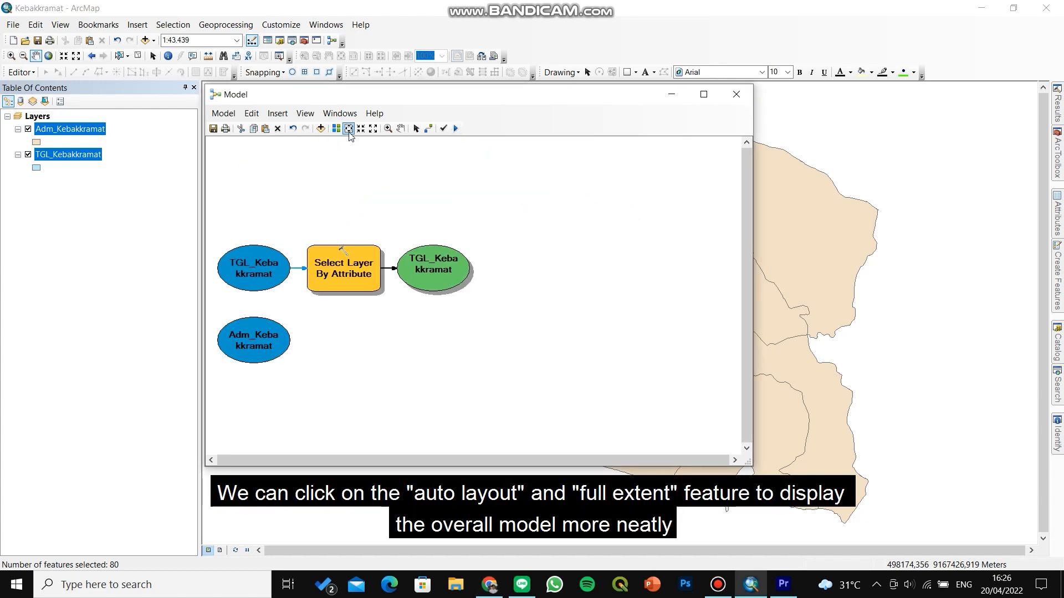
click(349, 129)
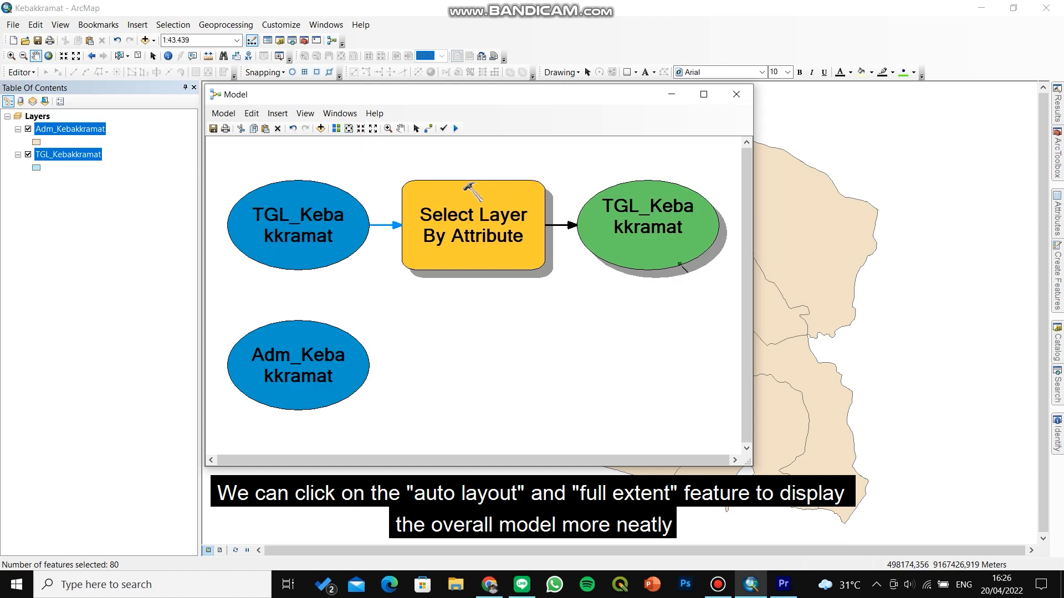
Search for "make feature layer", add the Make Feature Layer tool to the model, and connect the selection output as its input features
click(1057, 391)
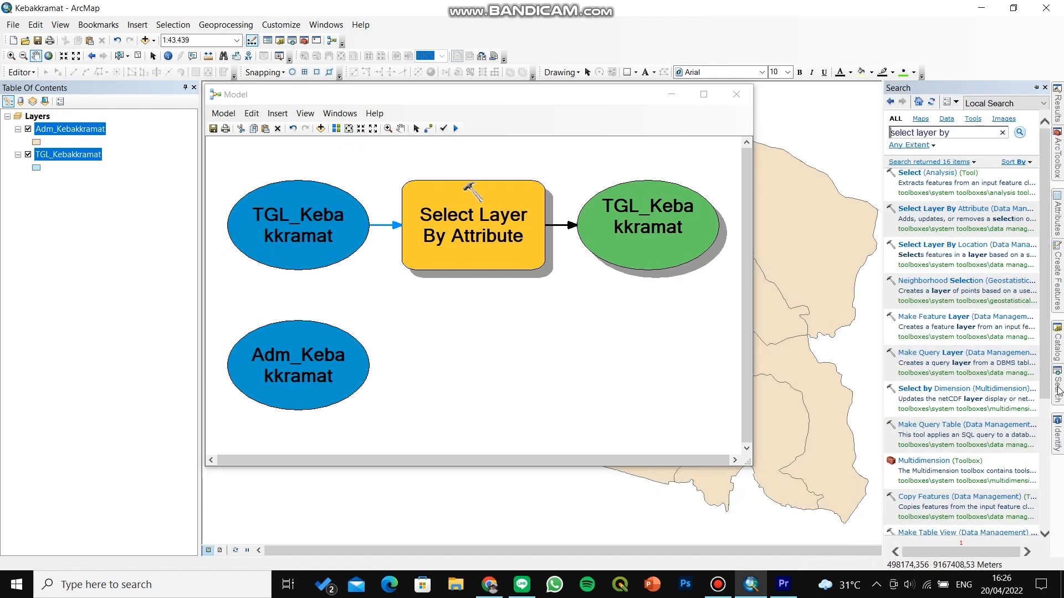
triple_click(960, 133)
text(make feature)
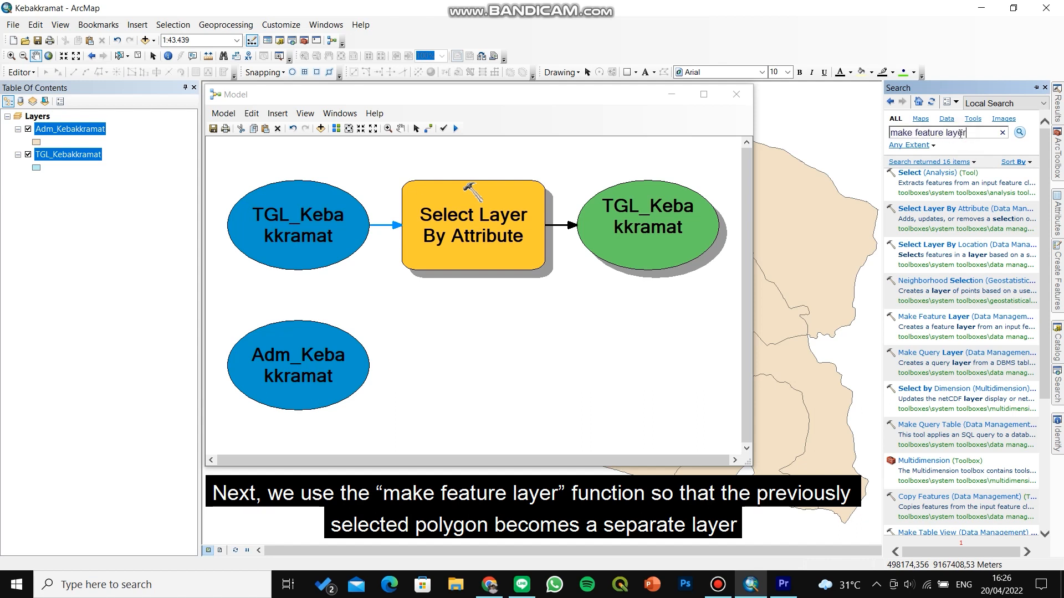
key(Return)
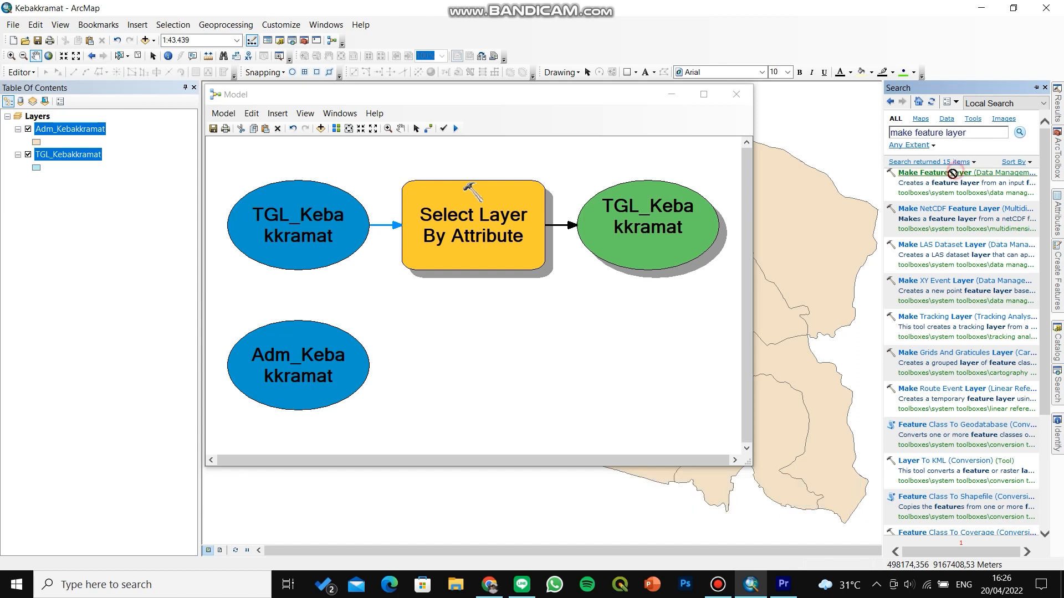
drag(957, 171, 756, 268)
drag(651, 331, 630, 299)
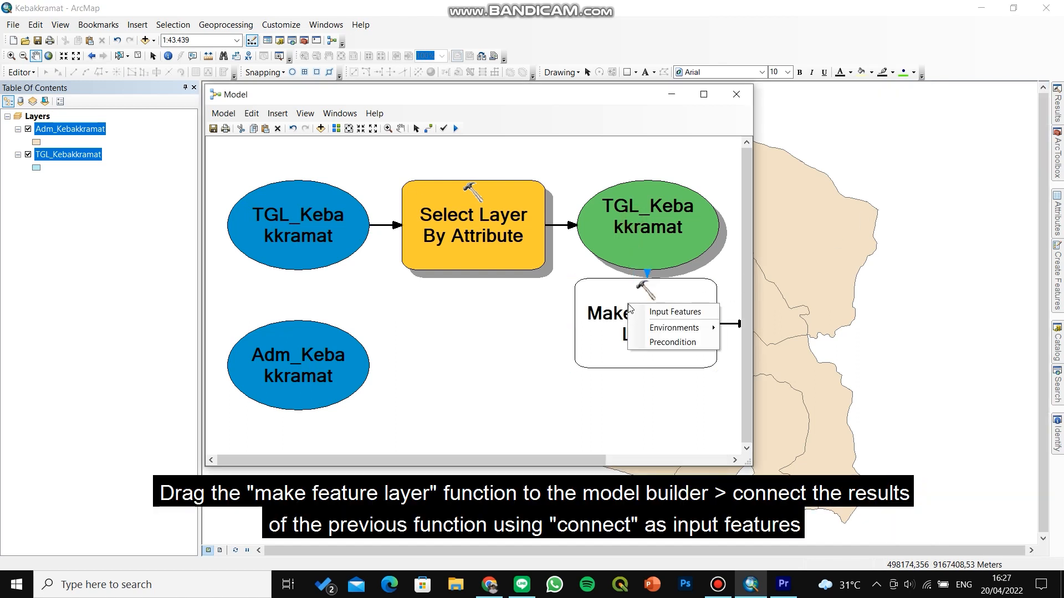
click(657, 308)
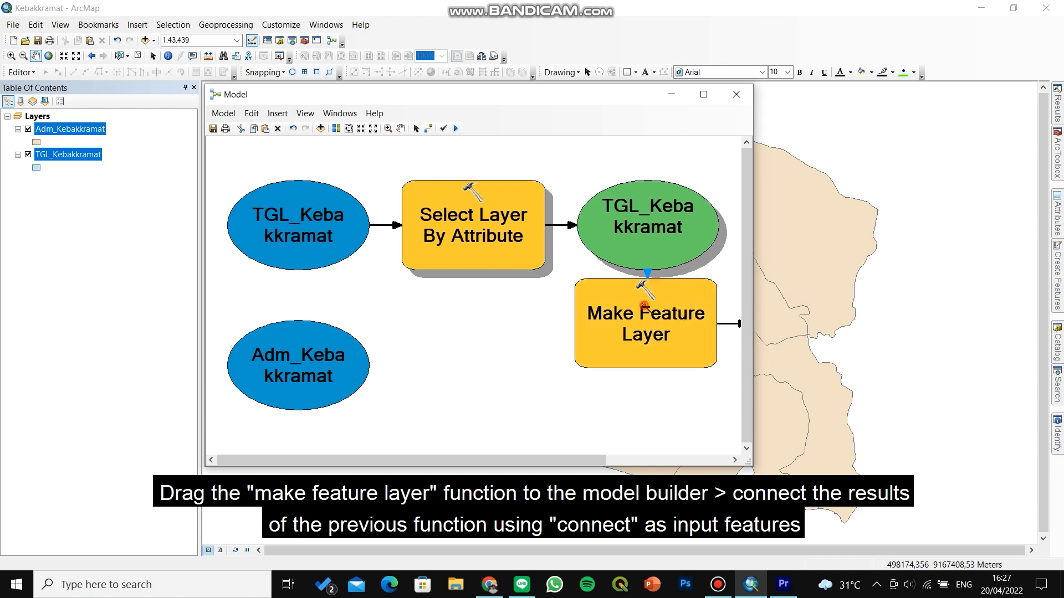
In Make Feature Layer, hide the FID, Shape, OBJECTID, fcode, srs_id, lcode, metadata, namobj, shape_leng and jnlp fields, keeping remark visible
double_click(646, 310)
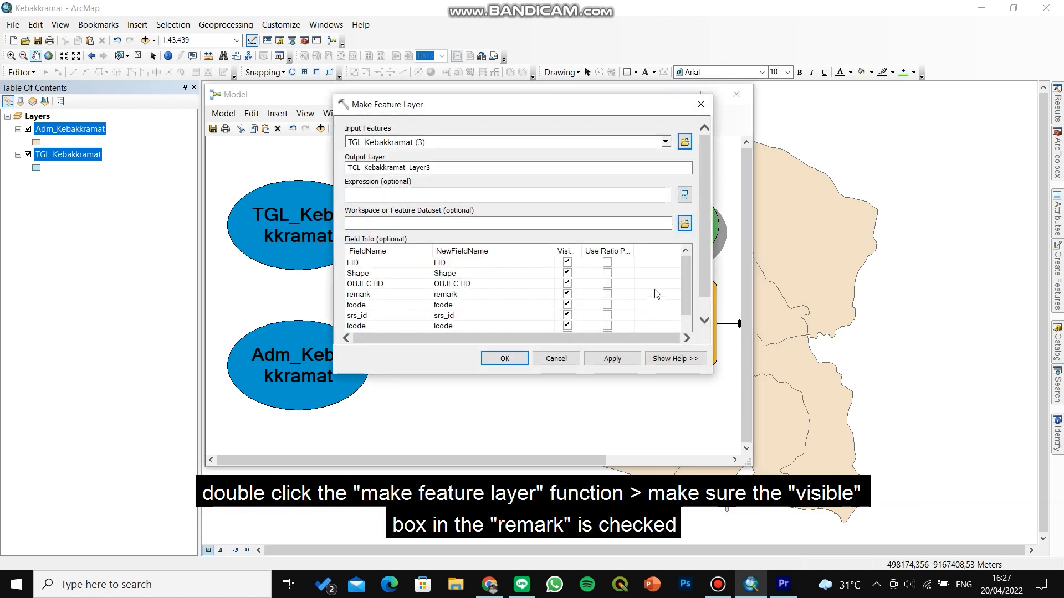
click(567, 262)
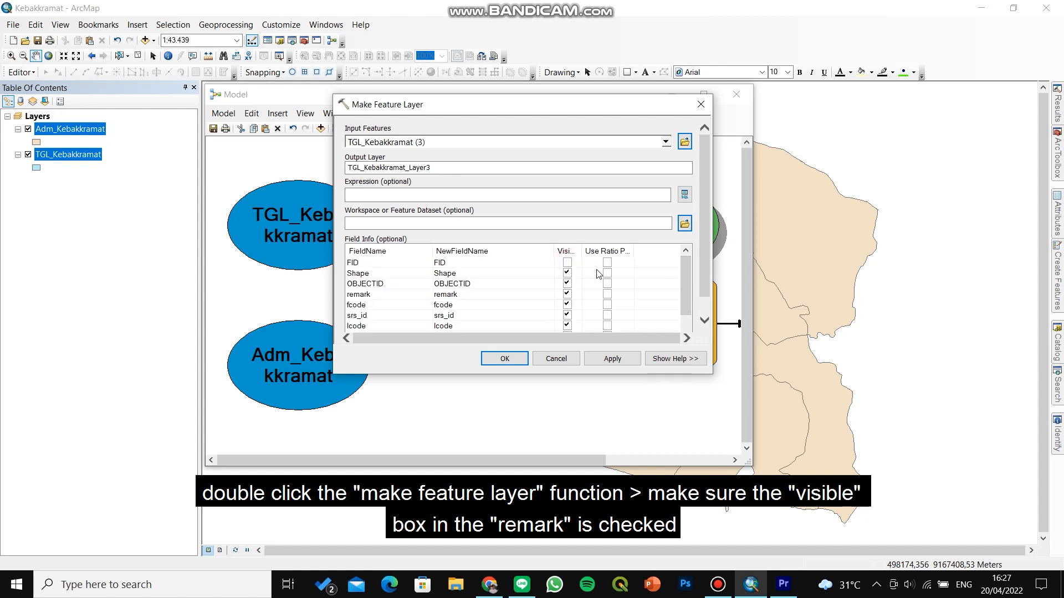
click(568, 272)
click(567, 304)
scroll(686, 290, down, 2)
click(567, 273)
click(567, 284)
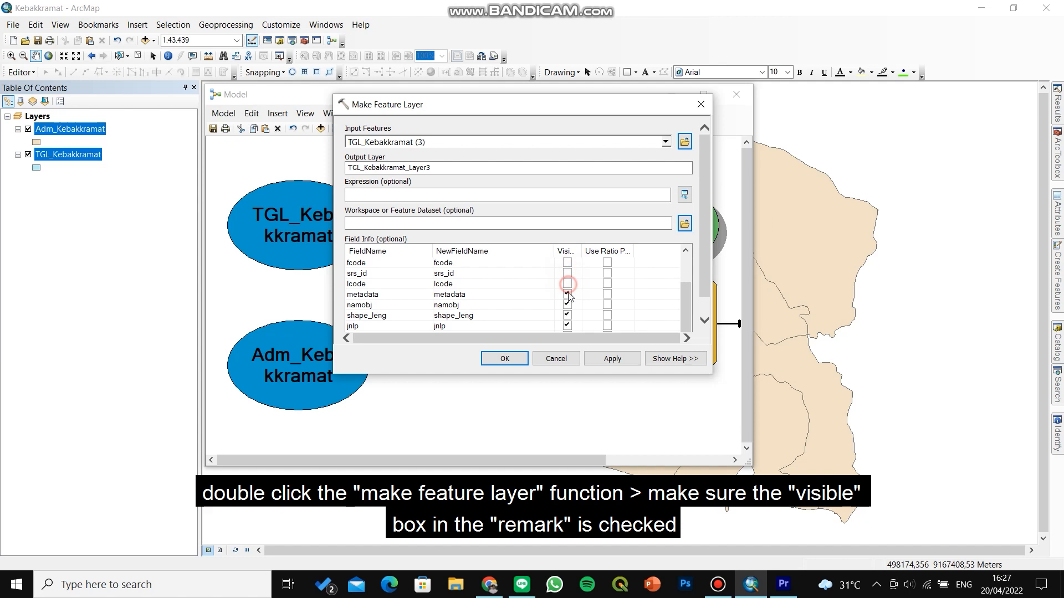
click(566, 294)
click(567, 305)
click(567, 316)
click(567, 326)
scroll(679, 297, up, 2)
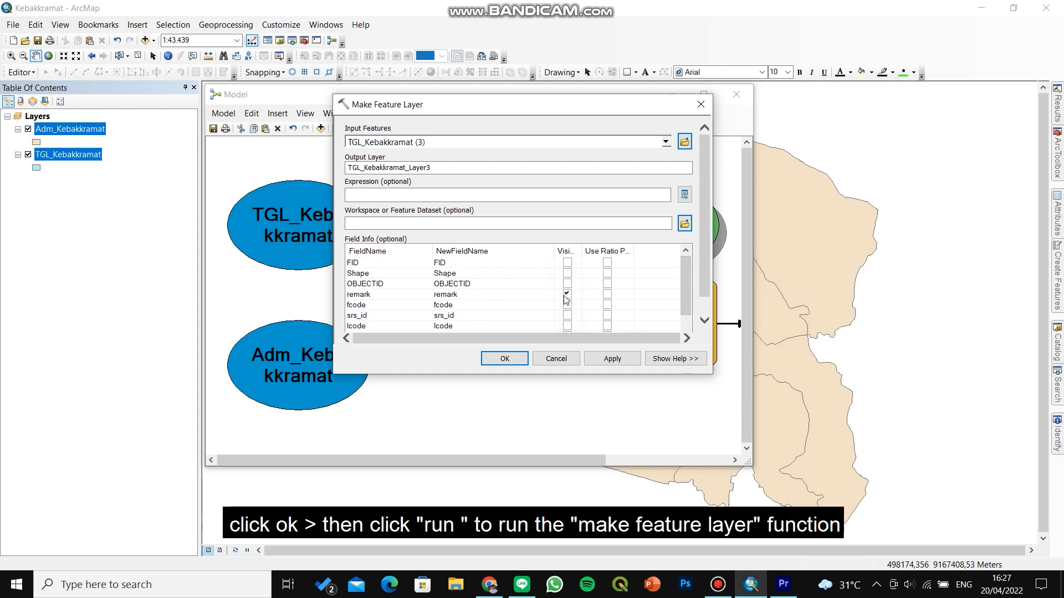
click(504, 358)
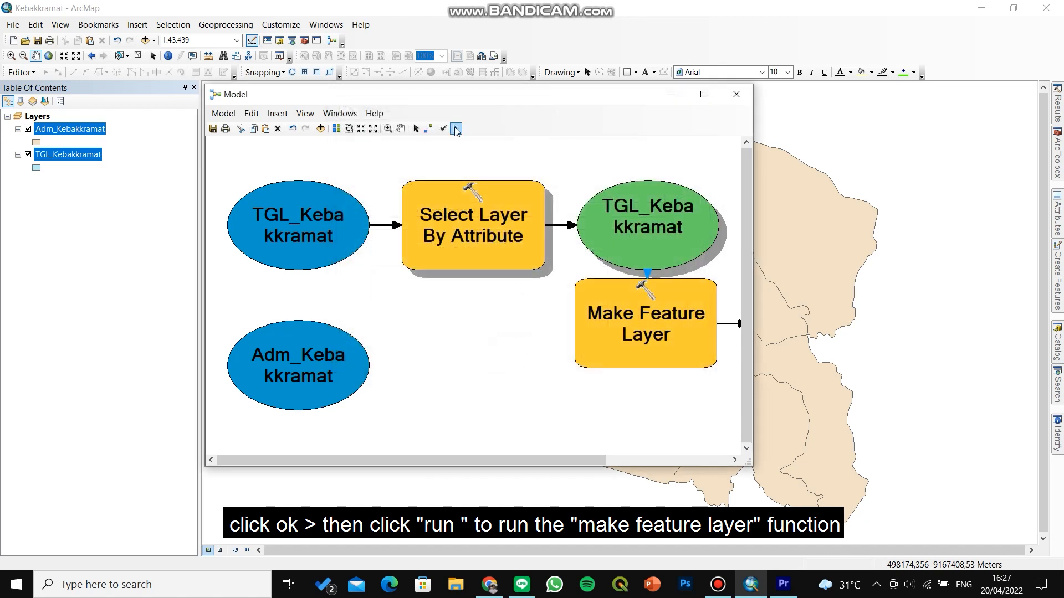
Run the Make Feature Layer process and rearrange the model with auto layout and full extent
click(455, 128)
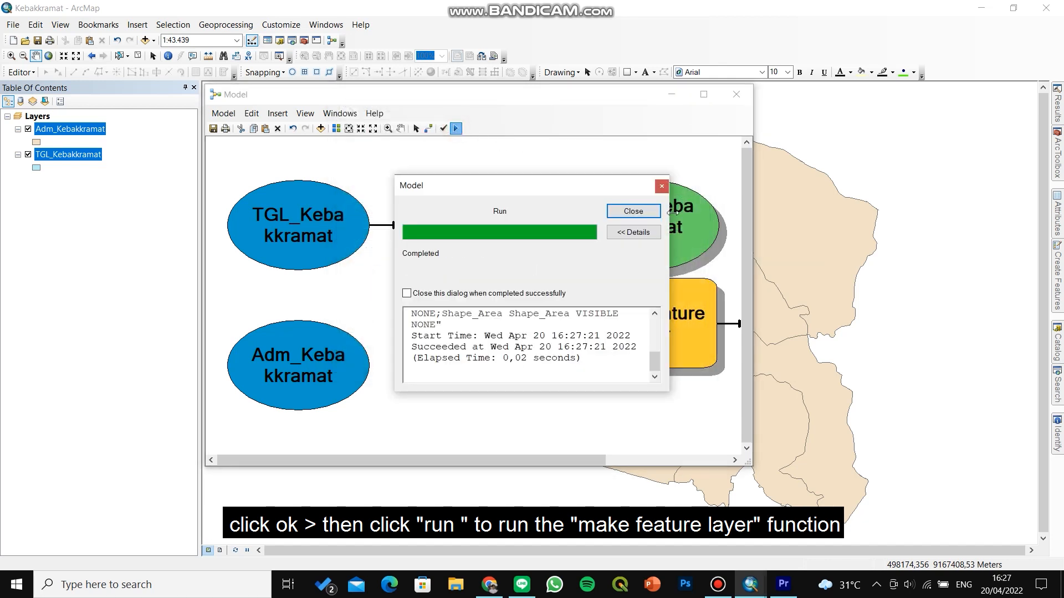
click(633, 211)
click(338, 131)
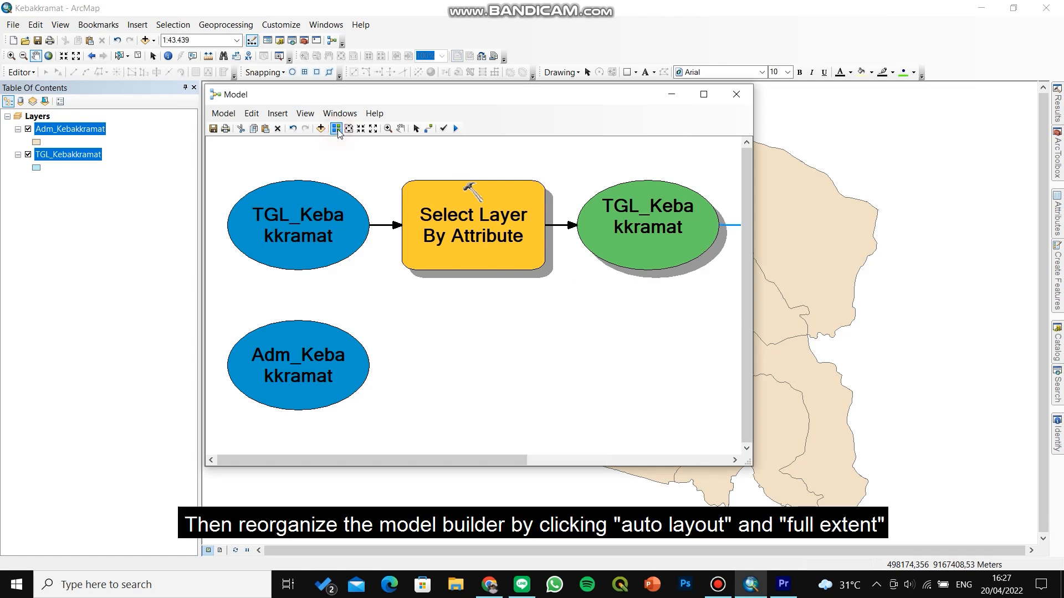
click(351, 131)
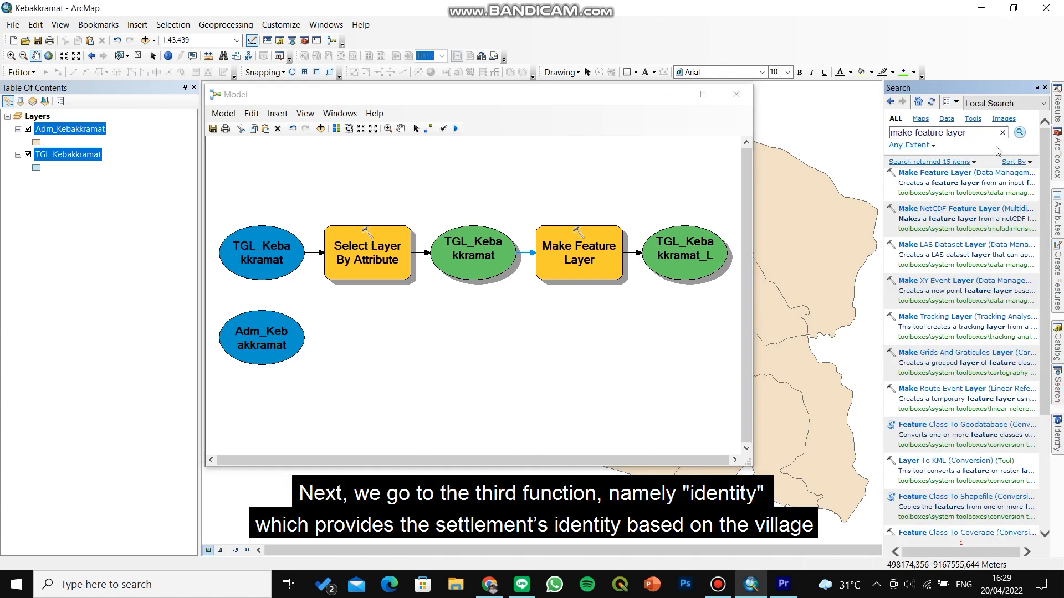
Search for "identity" and add the Identity (Analysis) tool to the model above the Make Feature Layer output
click(971, 131)
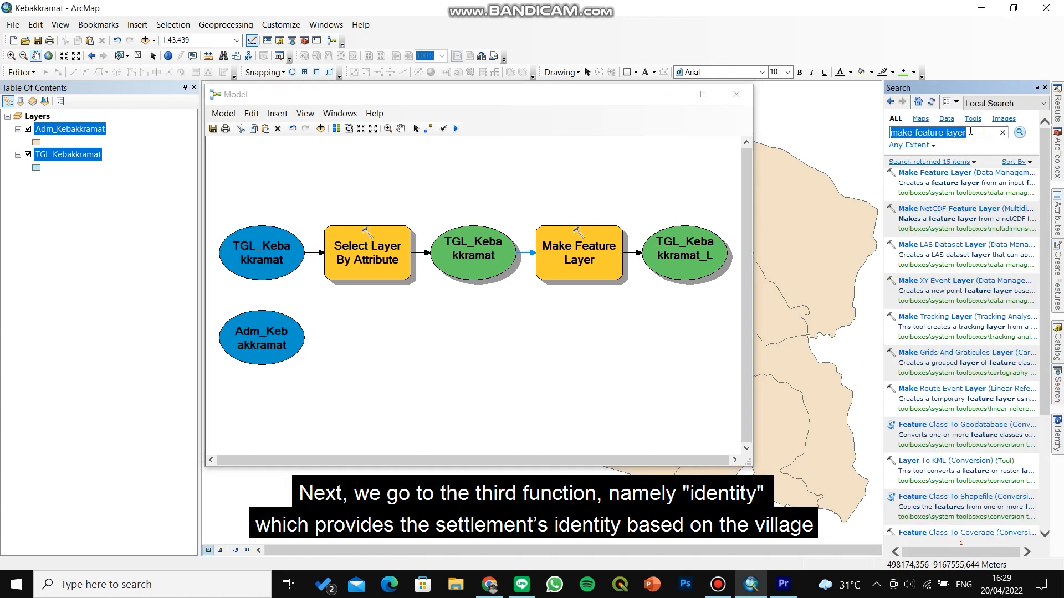
text(idend)
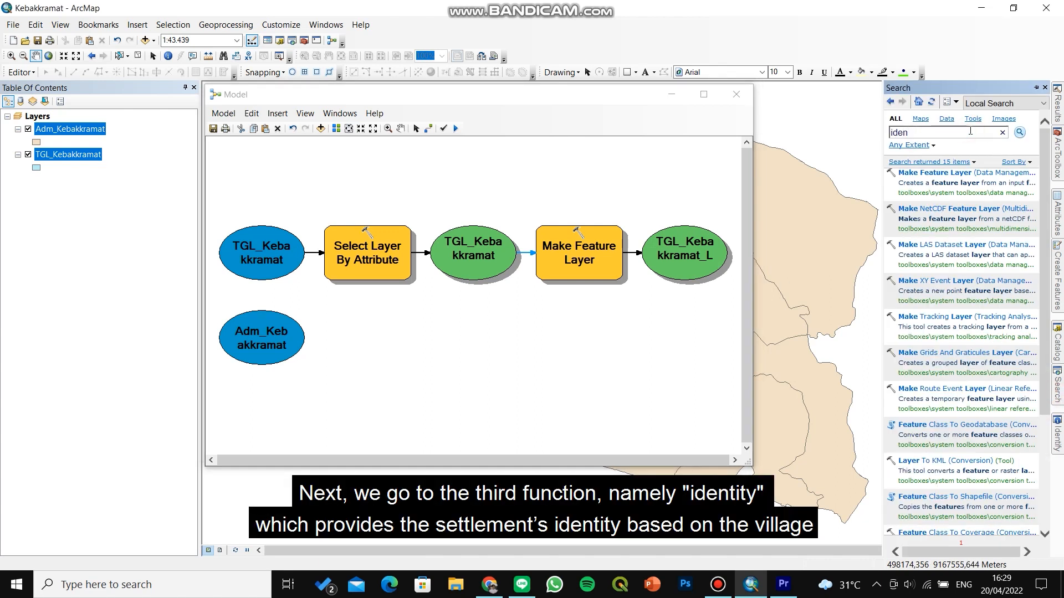
key(Return)
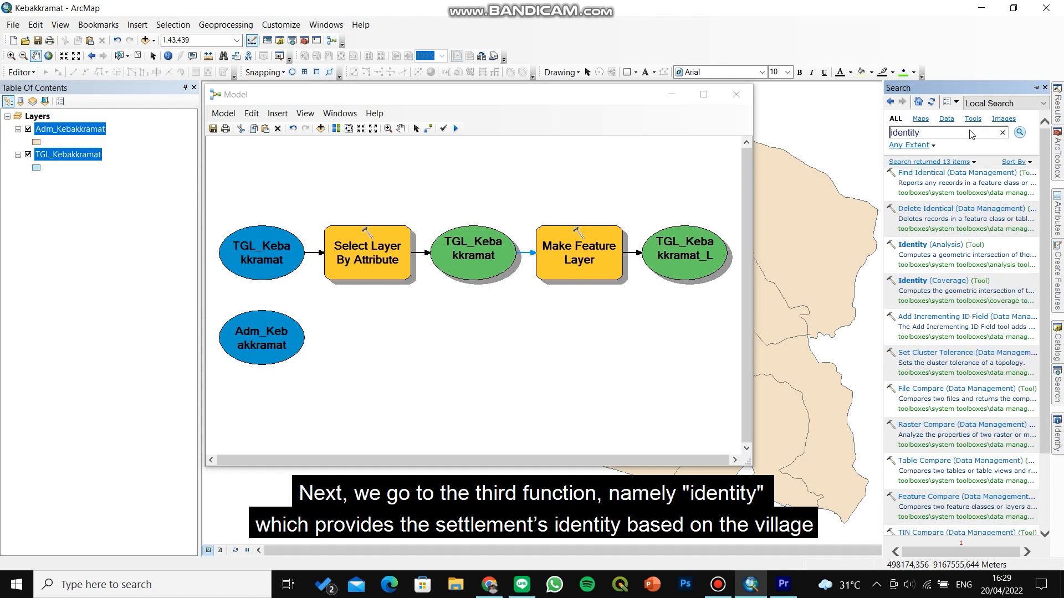
drag(945, 245, 662, 197)
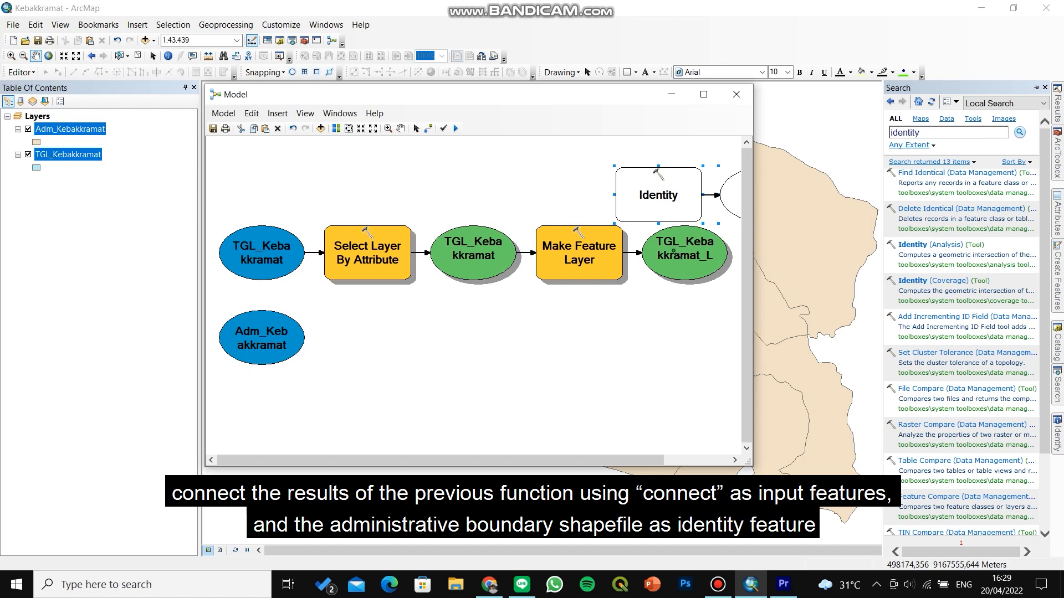
Connect the Make Feature Layer output to Identity as input features and Adm_Kebakkramat as identity features
drag(674, 252, 659, 202)
click(687, 210)
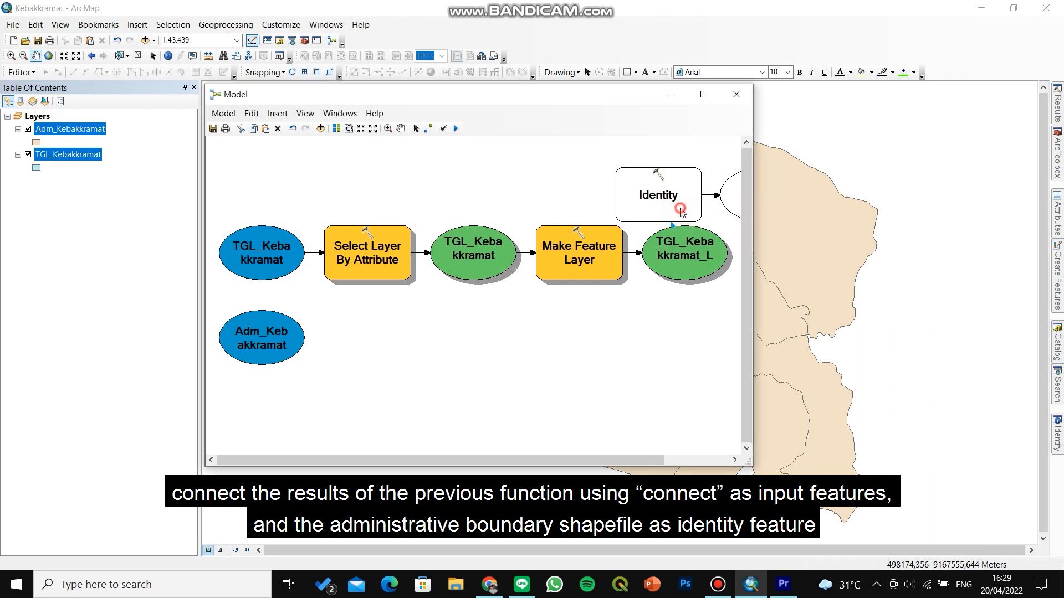
drag(280, 332, 615, 213)
click(673, 233)
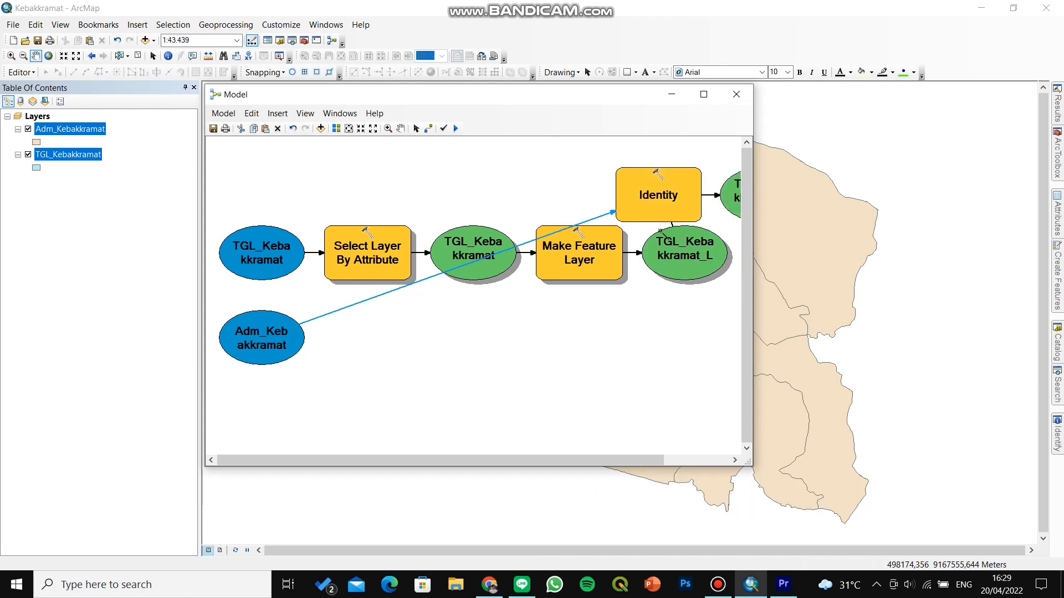
Save the Identity tool's output feature class as Identity in the Kernel Density\Video folder and accept the tool settings
double_click(655, 196)
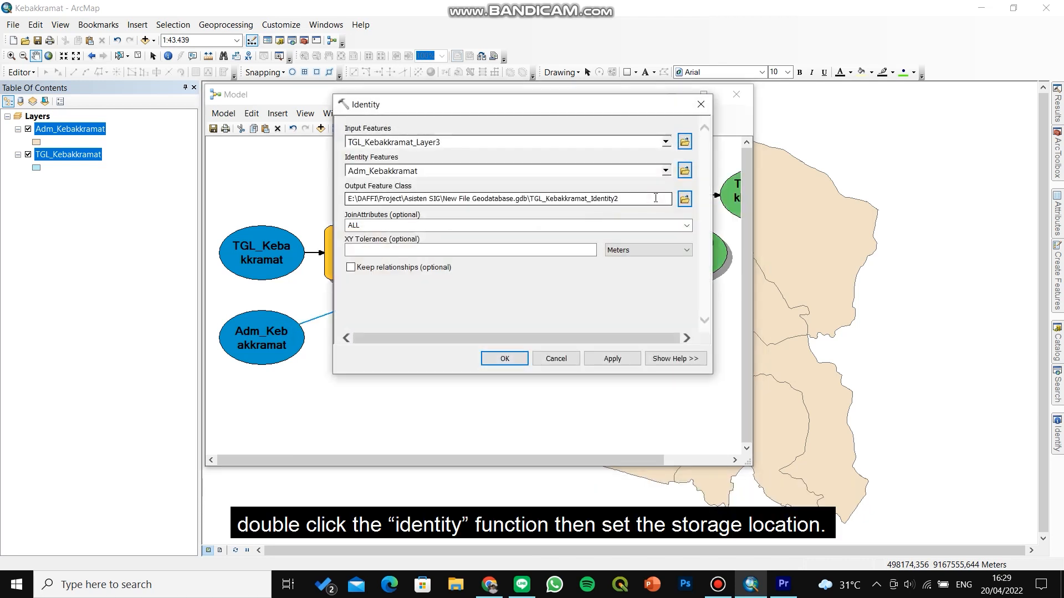
click(685, 199)
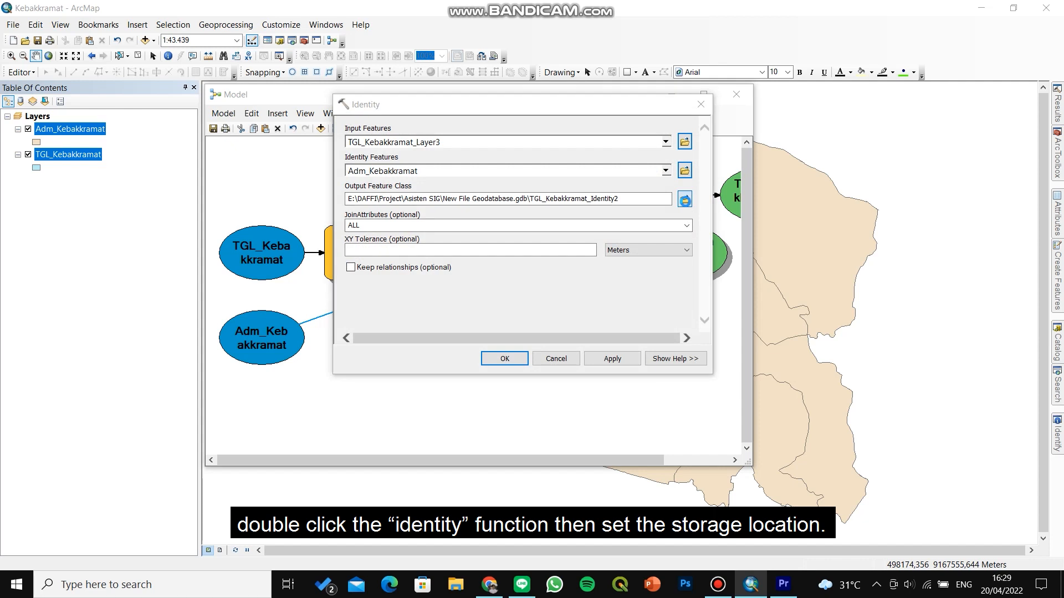
click(492, 308)
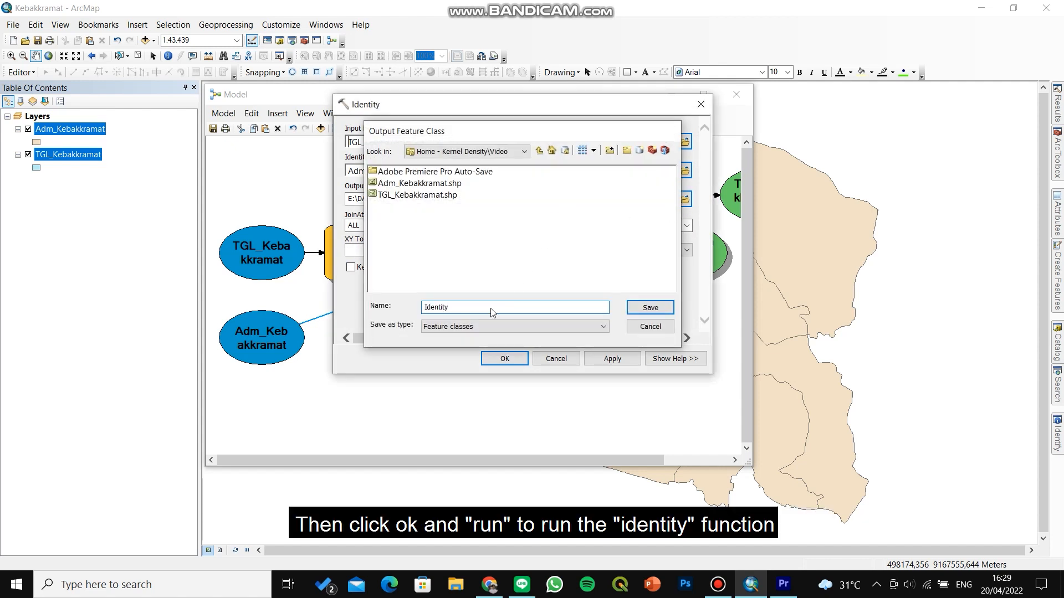
key(Return)
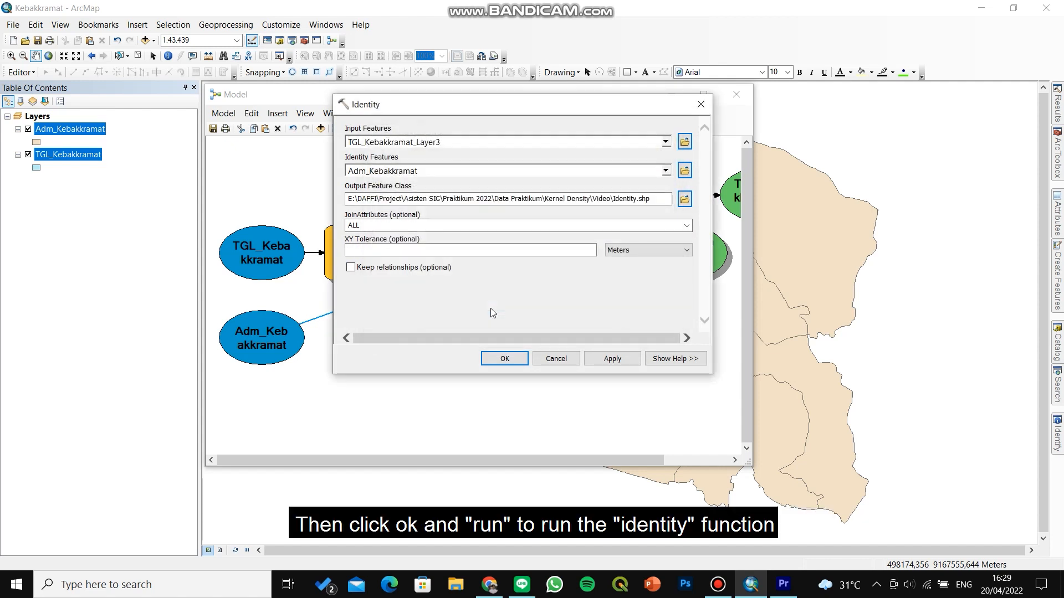
click(503, 358)
Arrange the model with auto layout and full extent, and run the Identity process
click(336, 128)
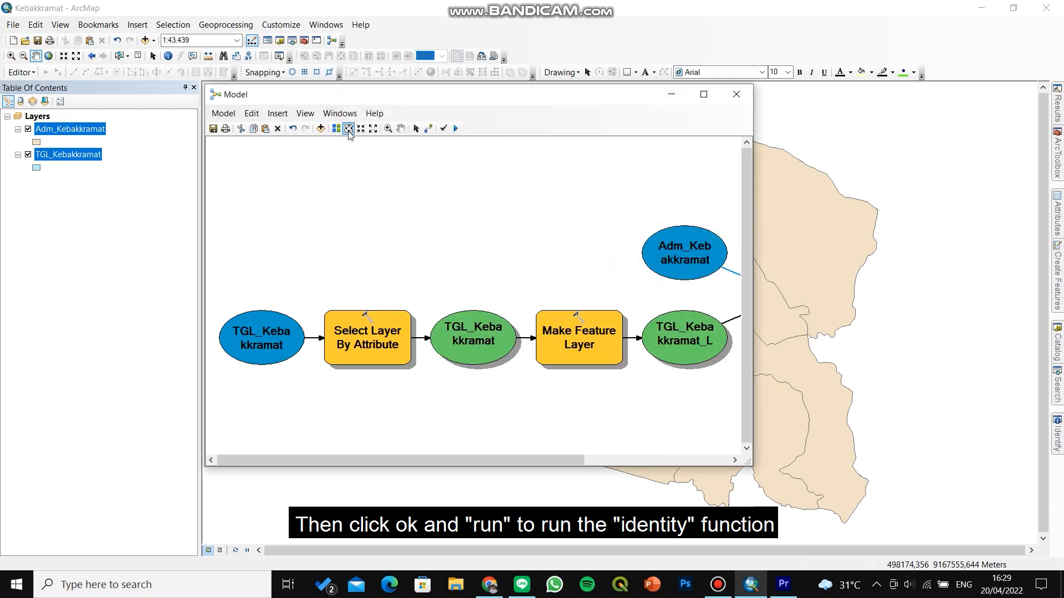
click(348, 128)
click(455, 130)
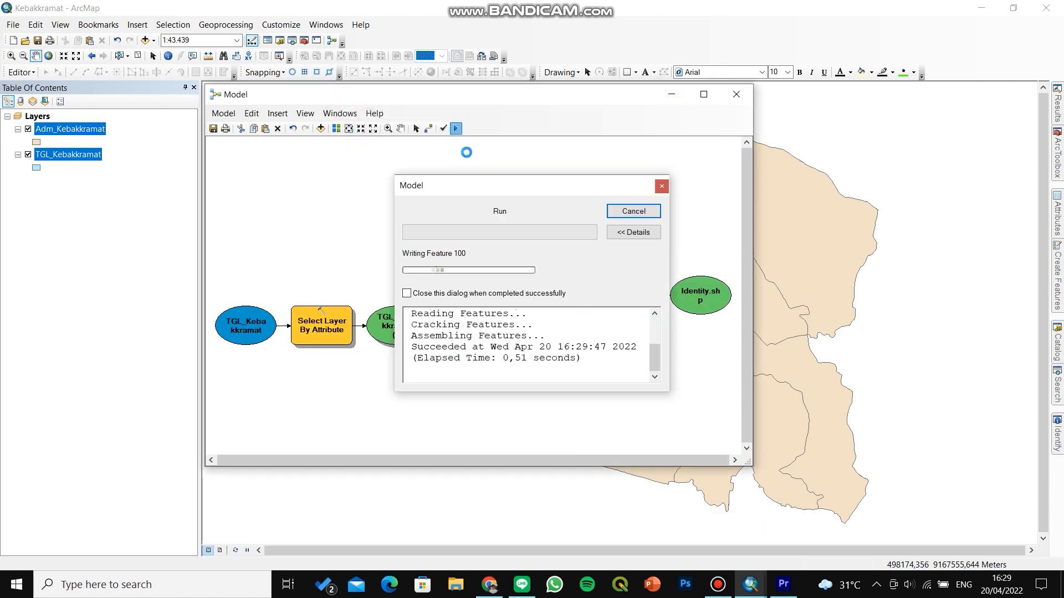
Close the run report, add the Dissolve (Data Management) tool above the Identity output, and connect Identity.shp to it as input features
click(629, 212)
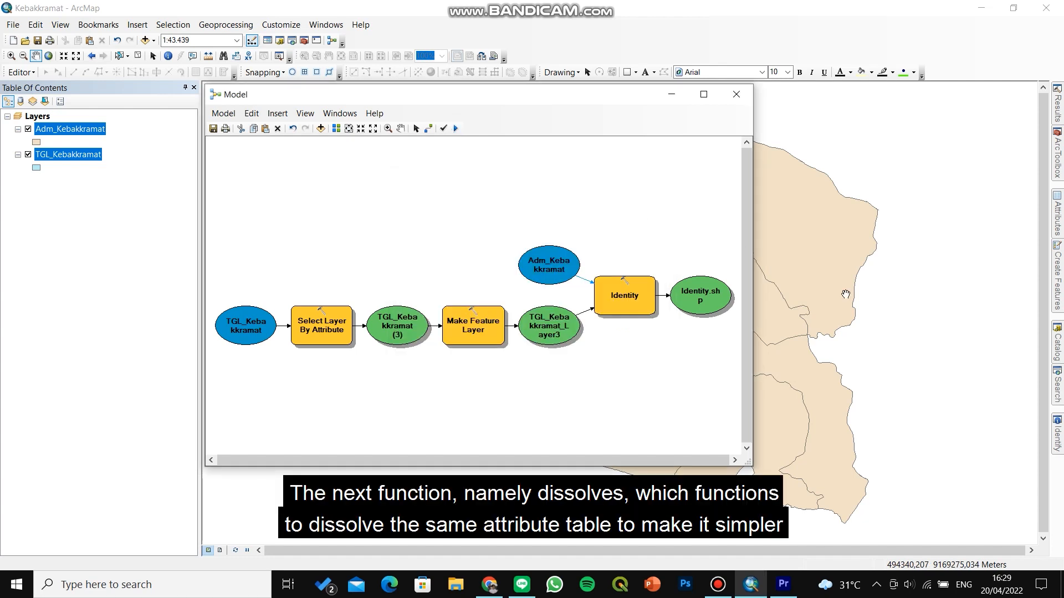
click(1058, 381)
click(923, 133)
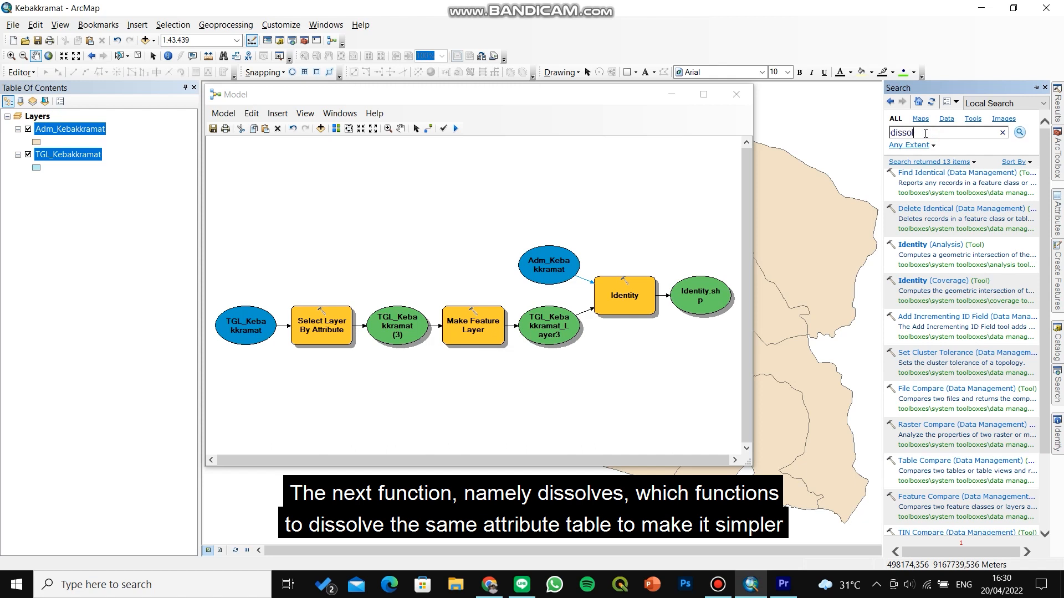
key(Return)
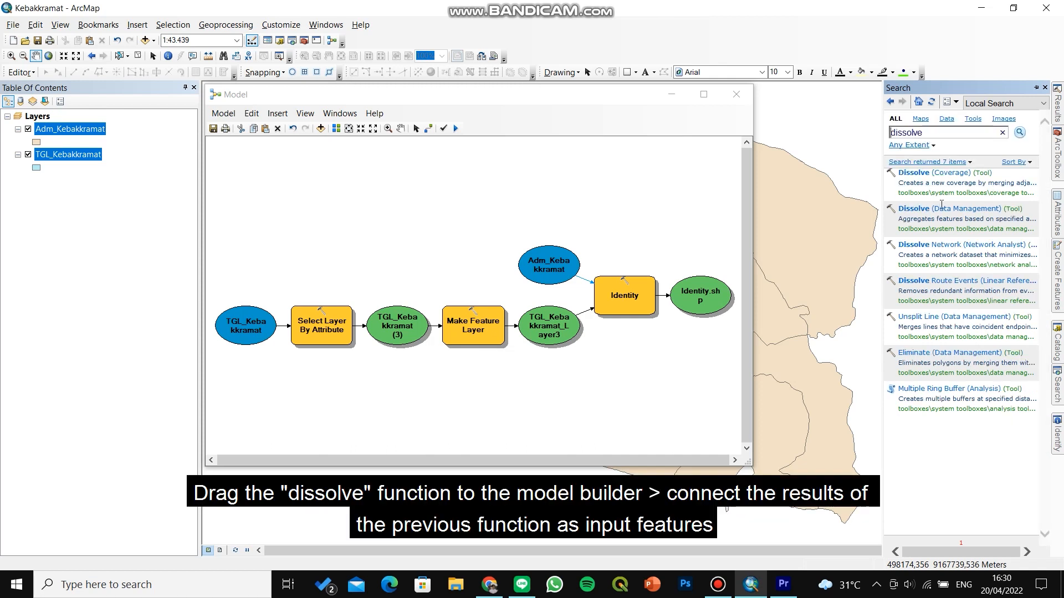
drag(942, 205, 672, 202)
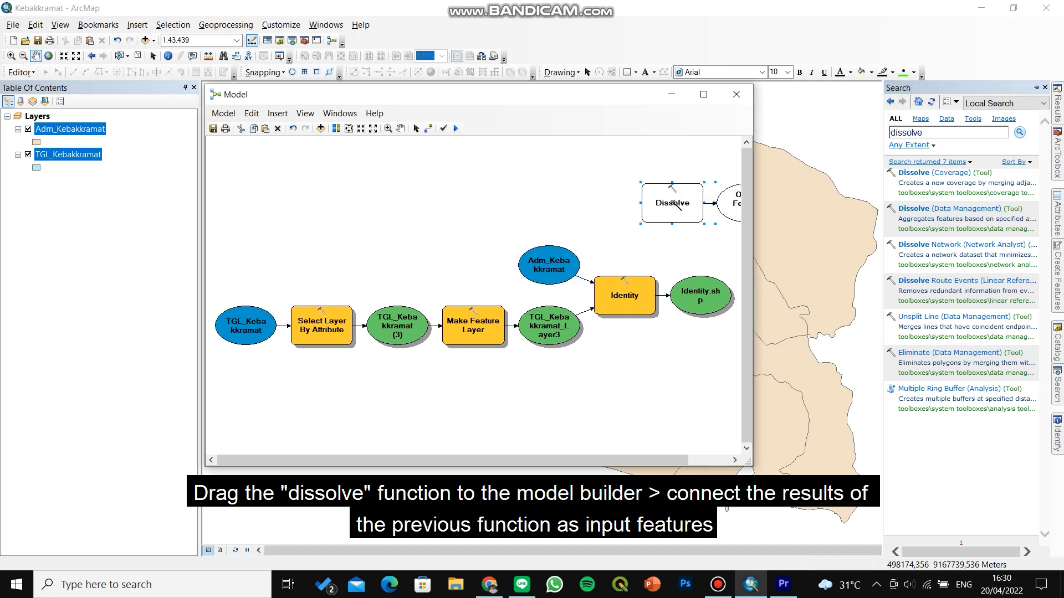
drag(701, 294, 669, 215)
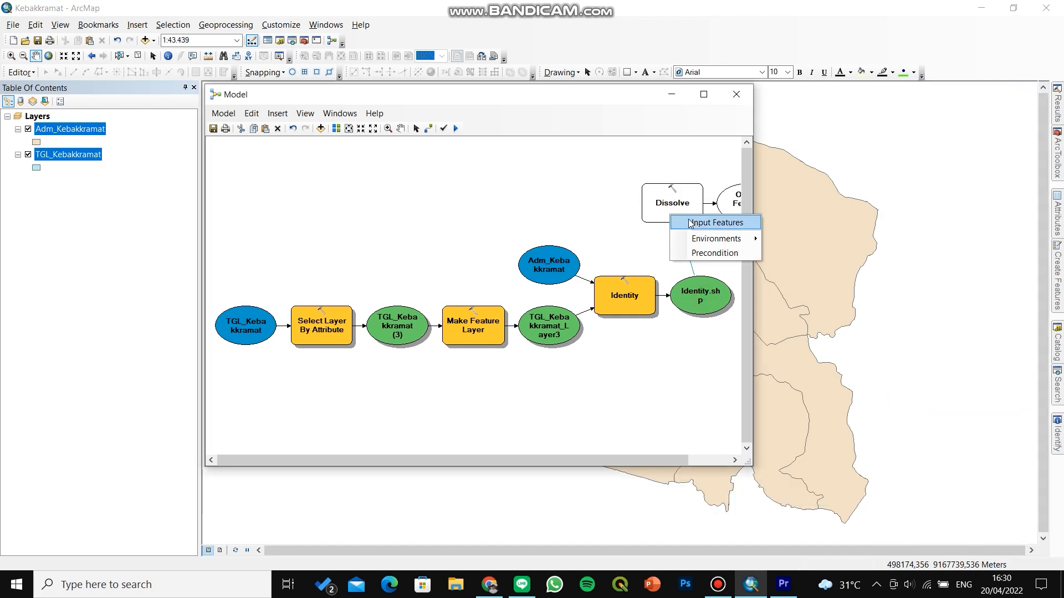
click(690, 223)
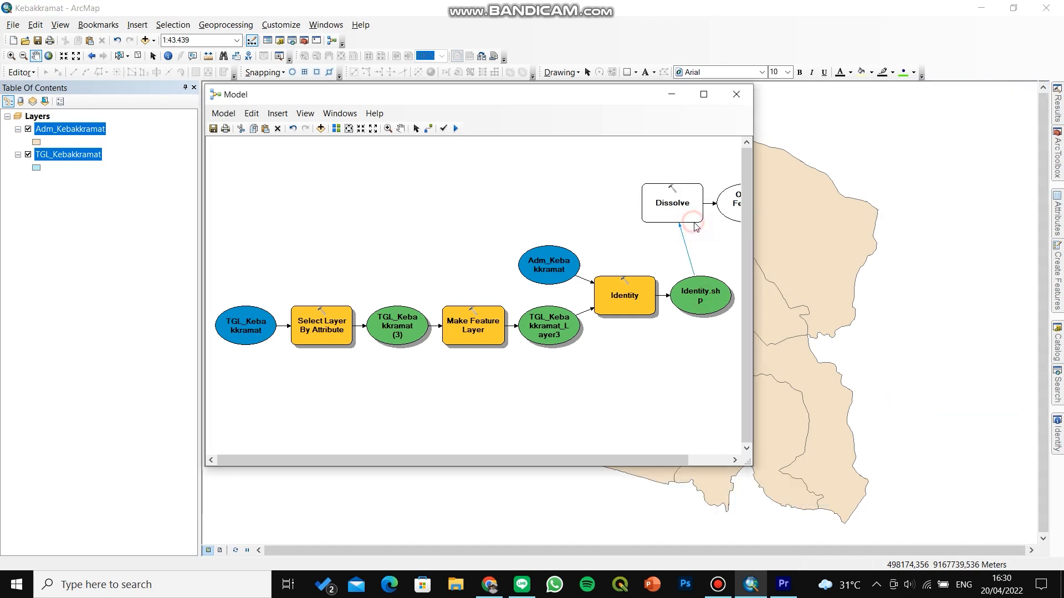